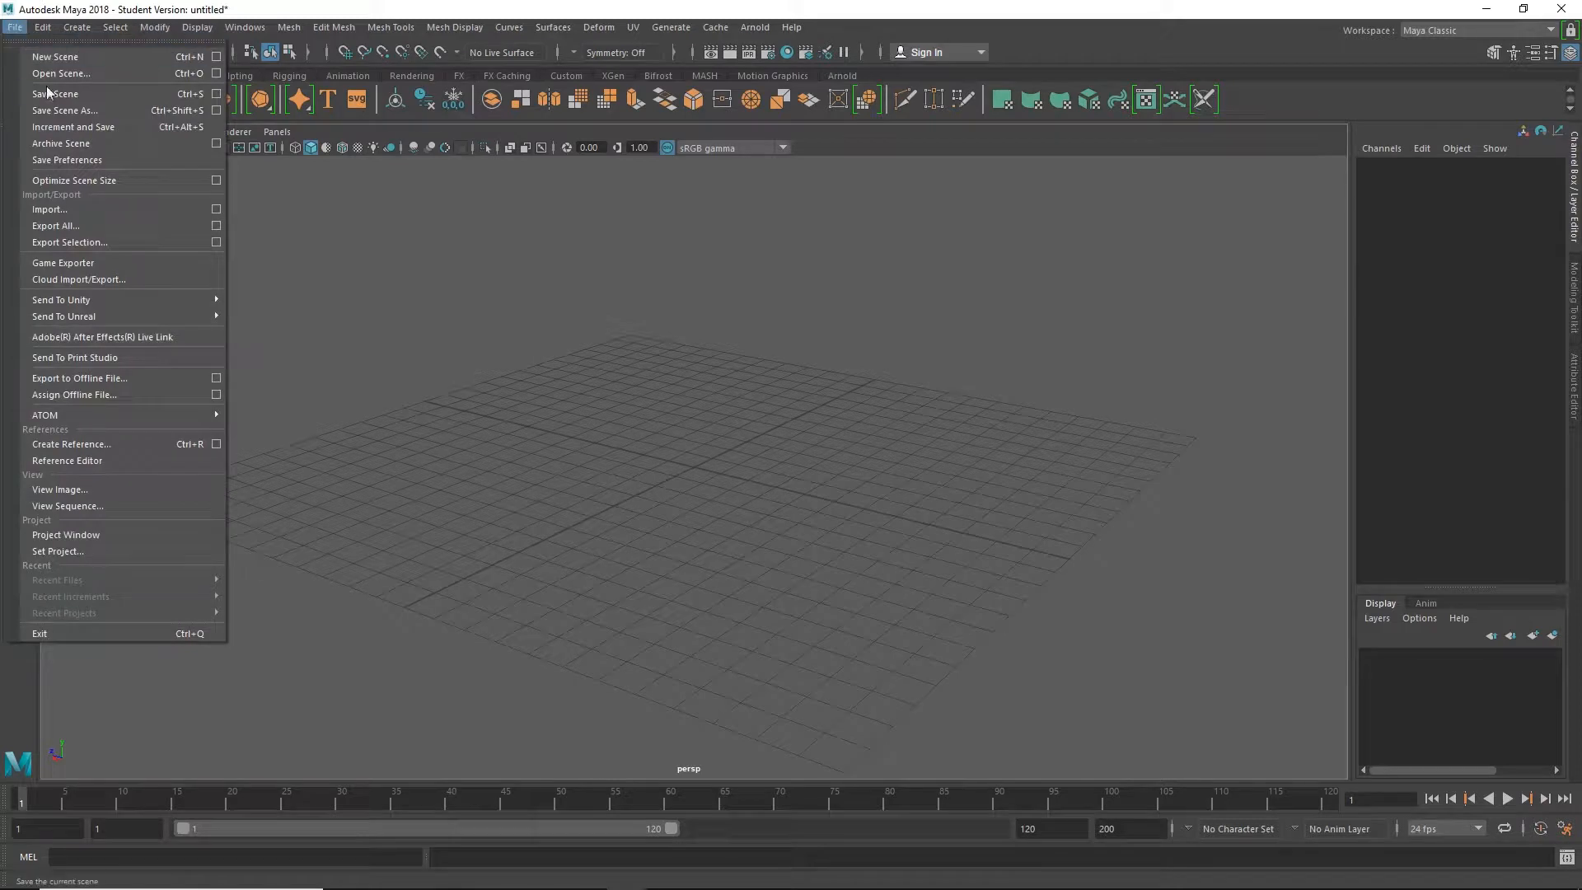
left_click(107, 94)
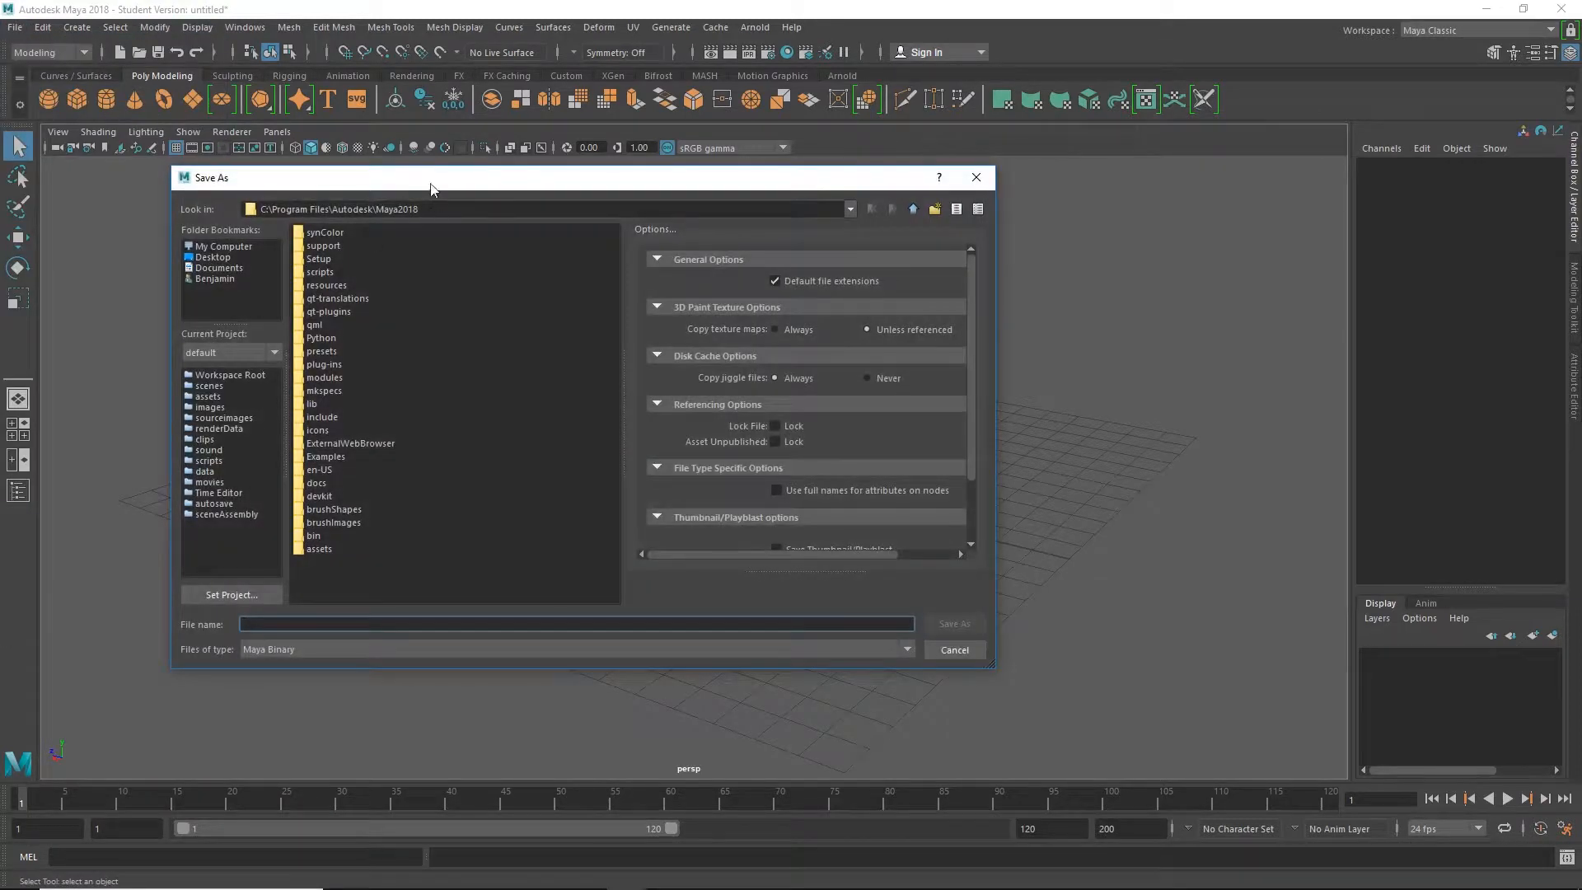
left_click_drag(430, 188, 474, 177)
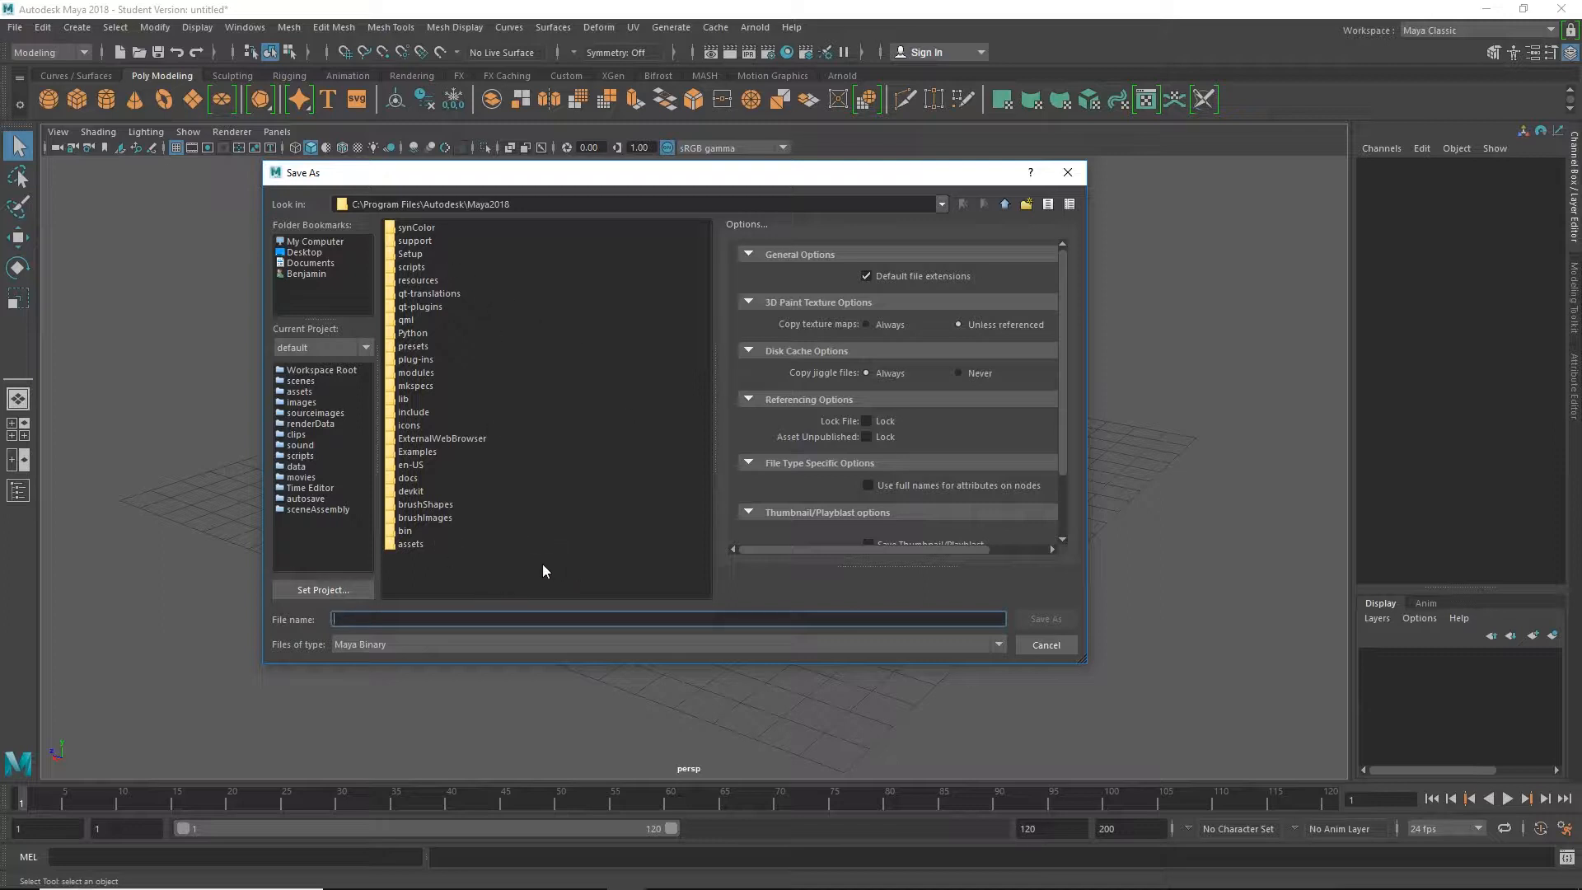
left_click_drag(1062, 284, 1067, 236)
left_click(1067, 173)
- Open the Project Window and examine the default project's primary folder locations, including the Scenes entry
left_click(18, 28)
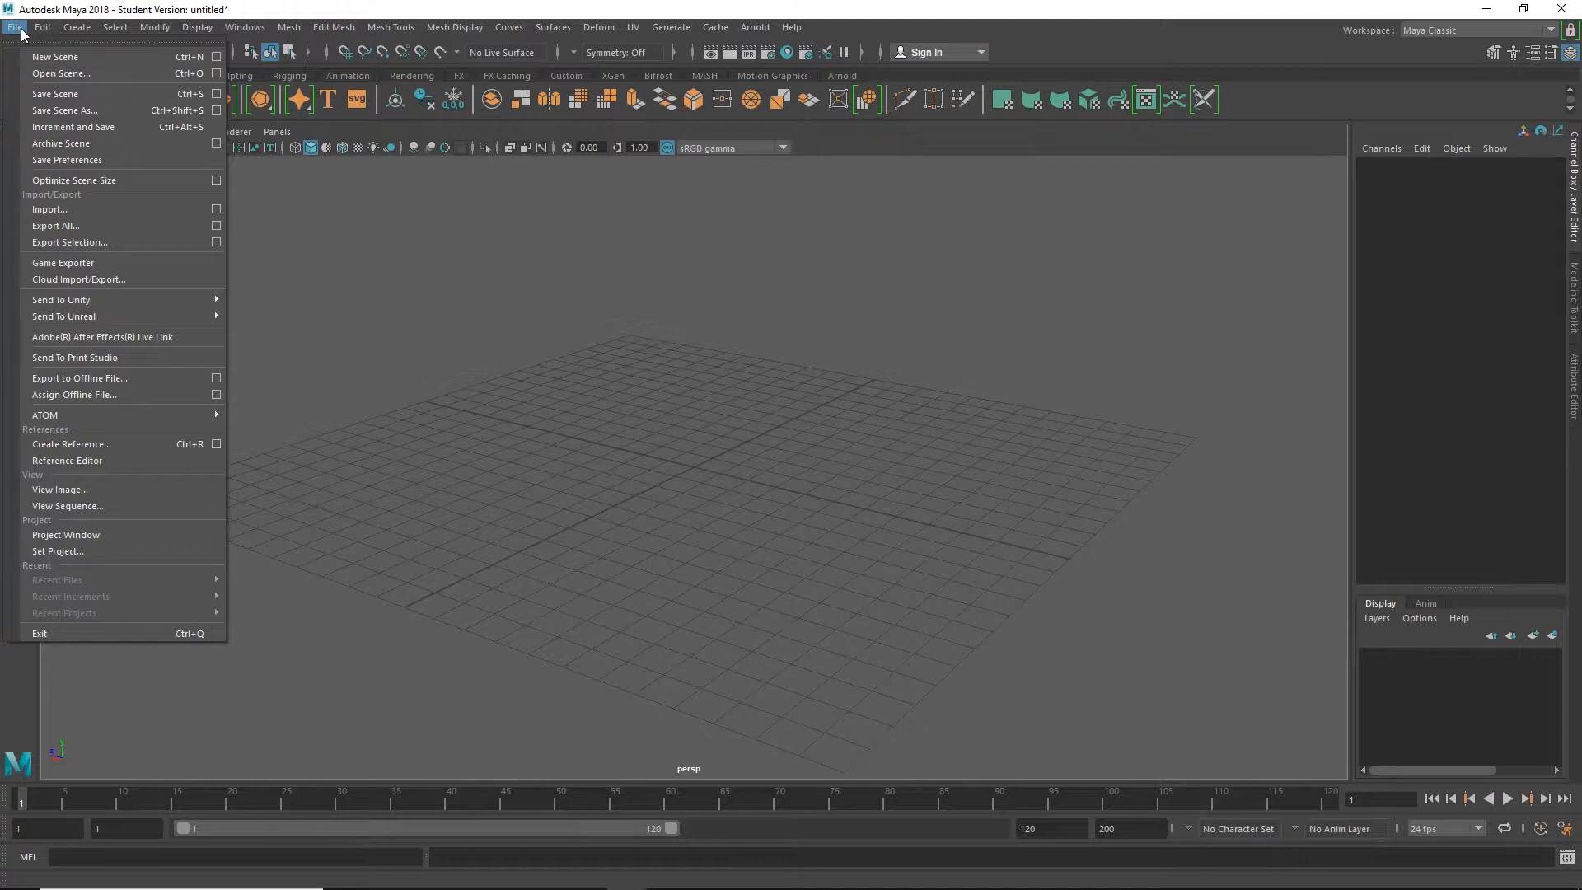
left_click(66, 537)
left_click_drag(636, 313, 576, 259)
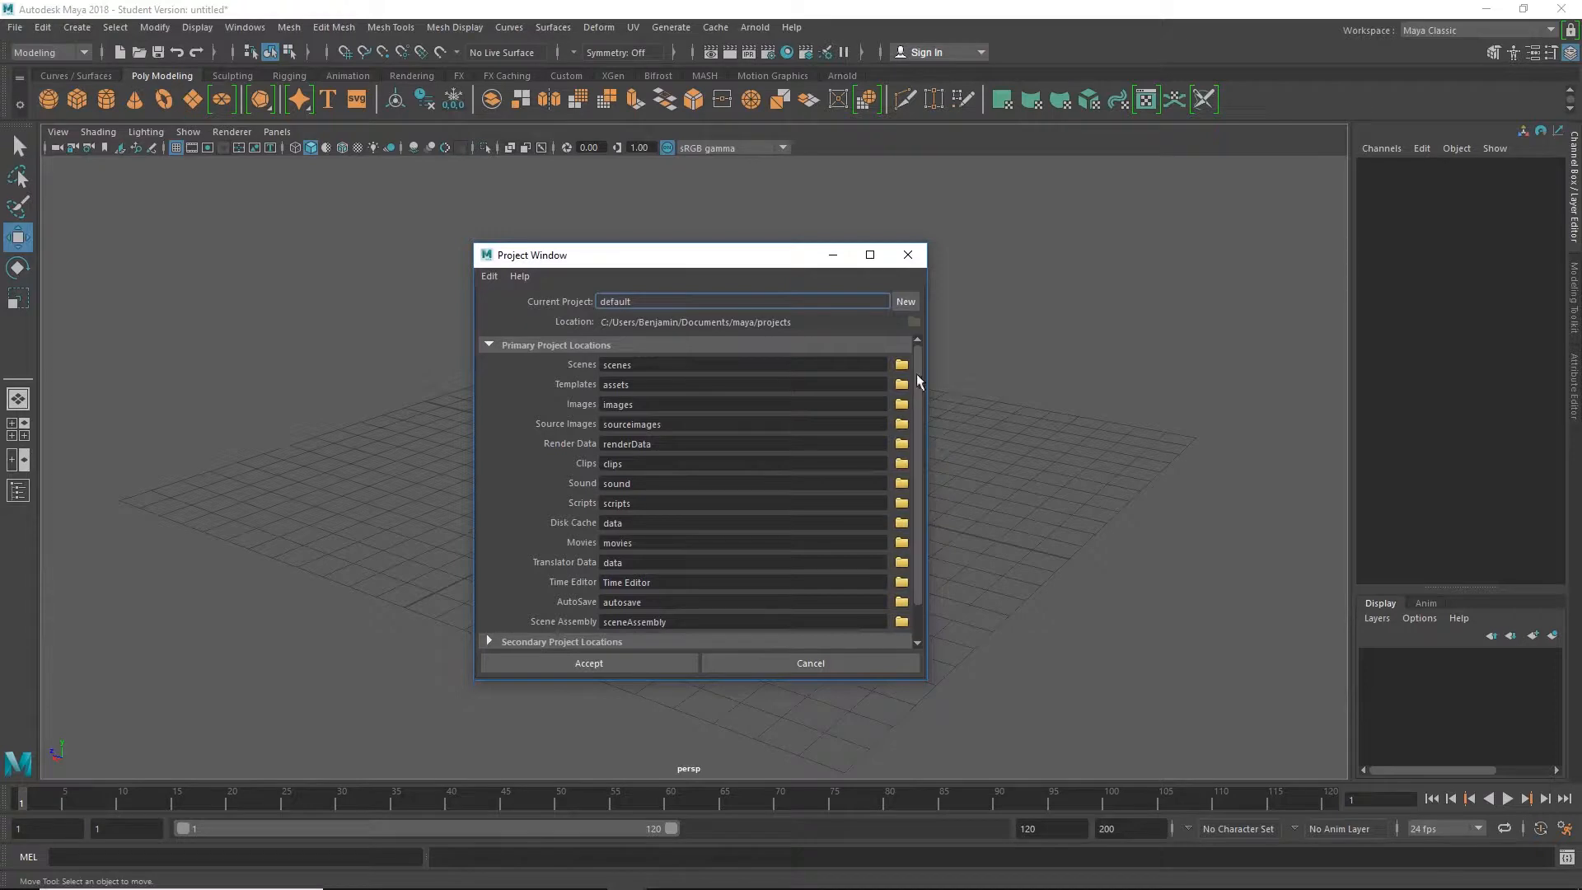
left_click_drag(916, 373, 922, 434)
scroll(915, 416, "up", 2)
left_click(478, 470)
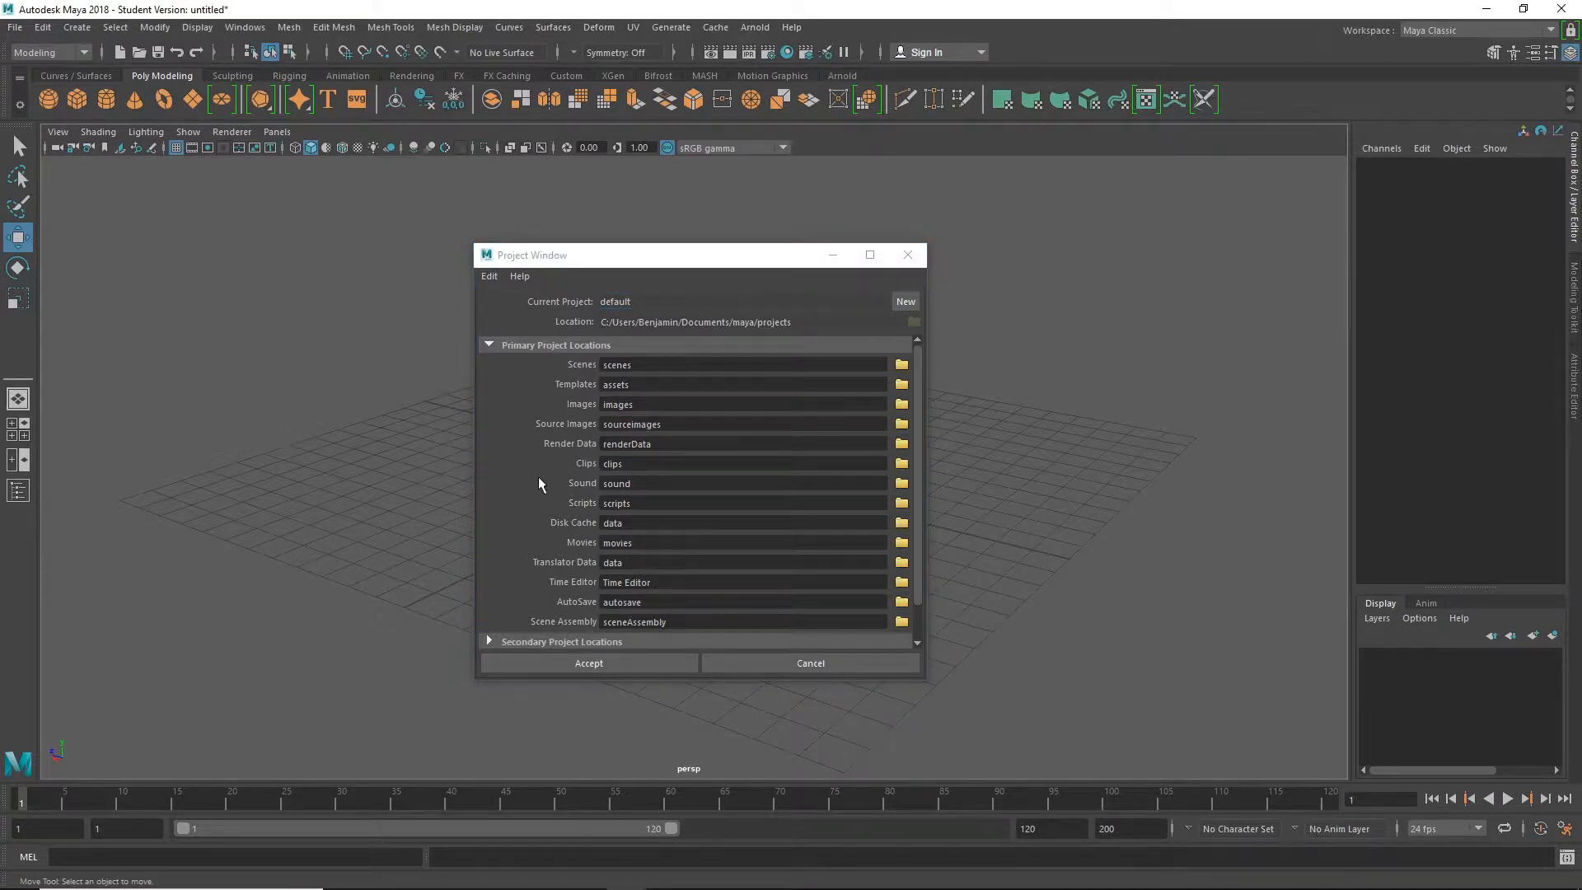
left_click(583, 366)
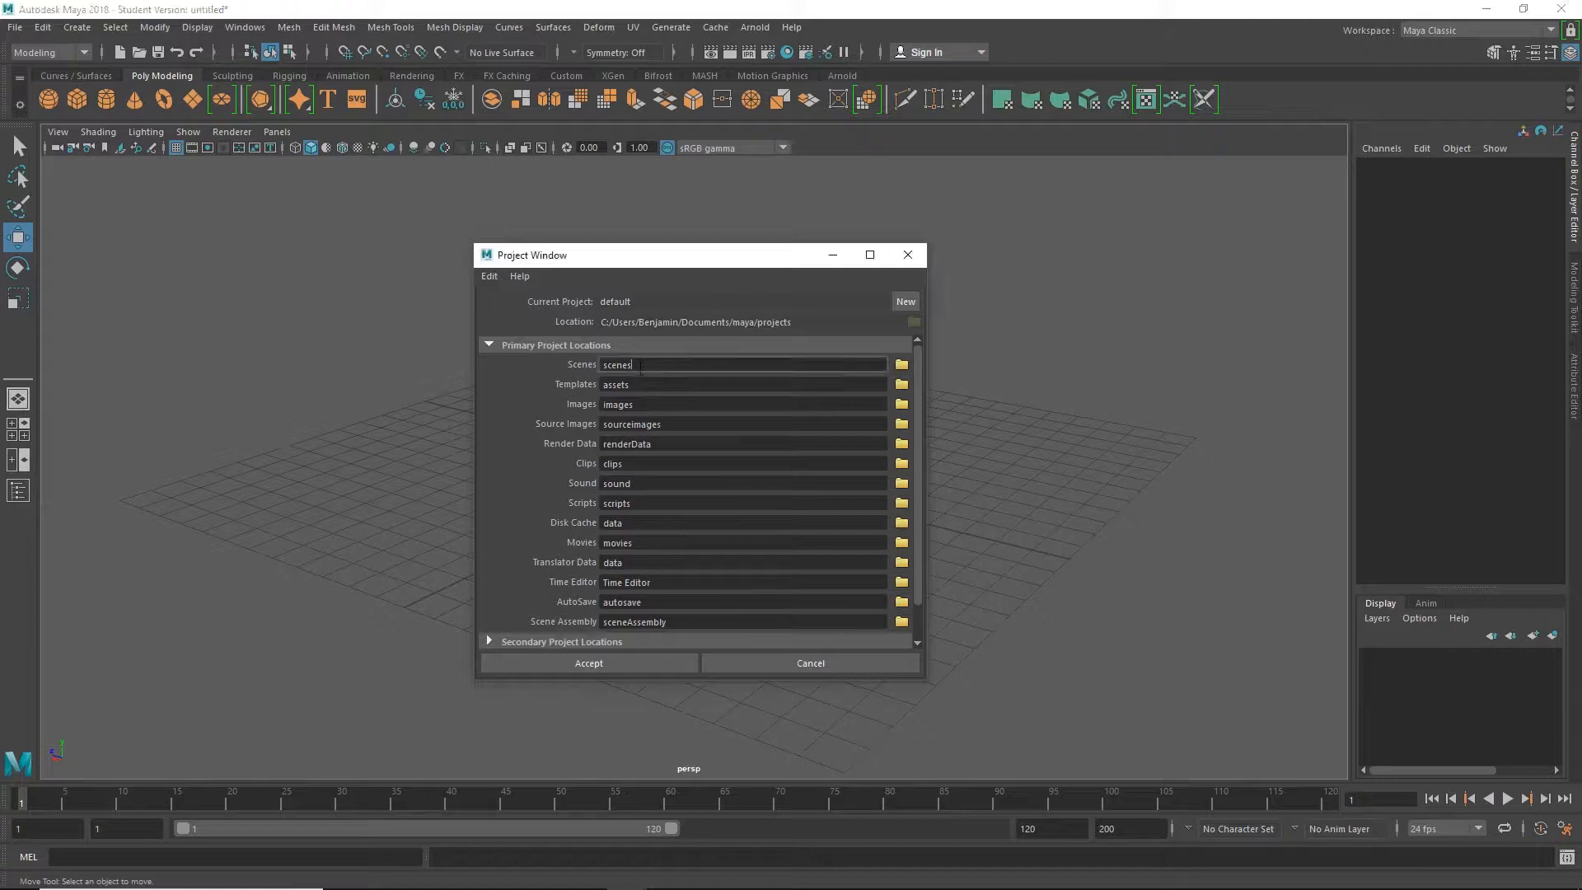
left_click(648, 365)
left_click_drag(631, 367, 577, 370)
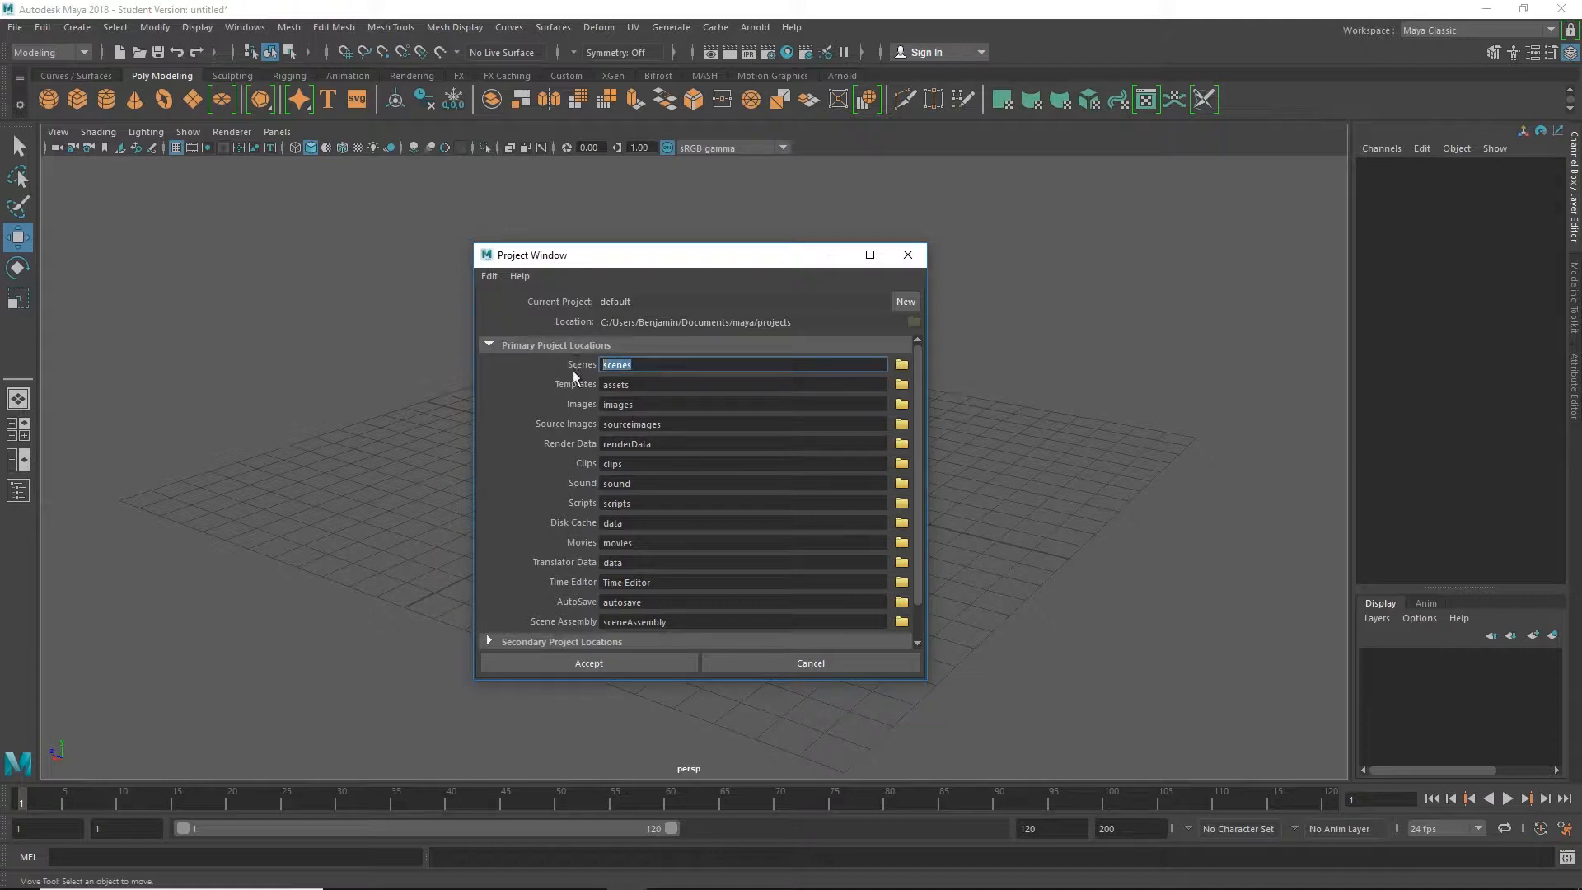
left_click(644, 365)
- Start a new project and browse for its location to C:\Game Design\3d Game\Assets
left_click(906, 301)
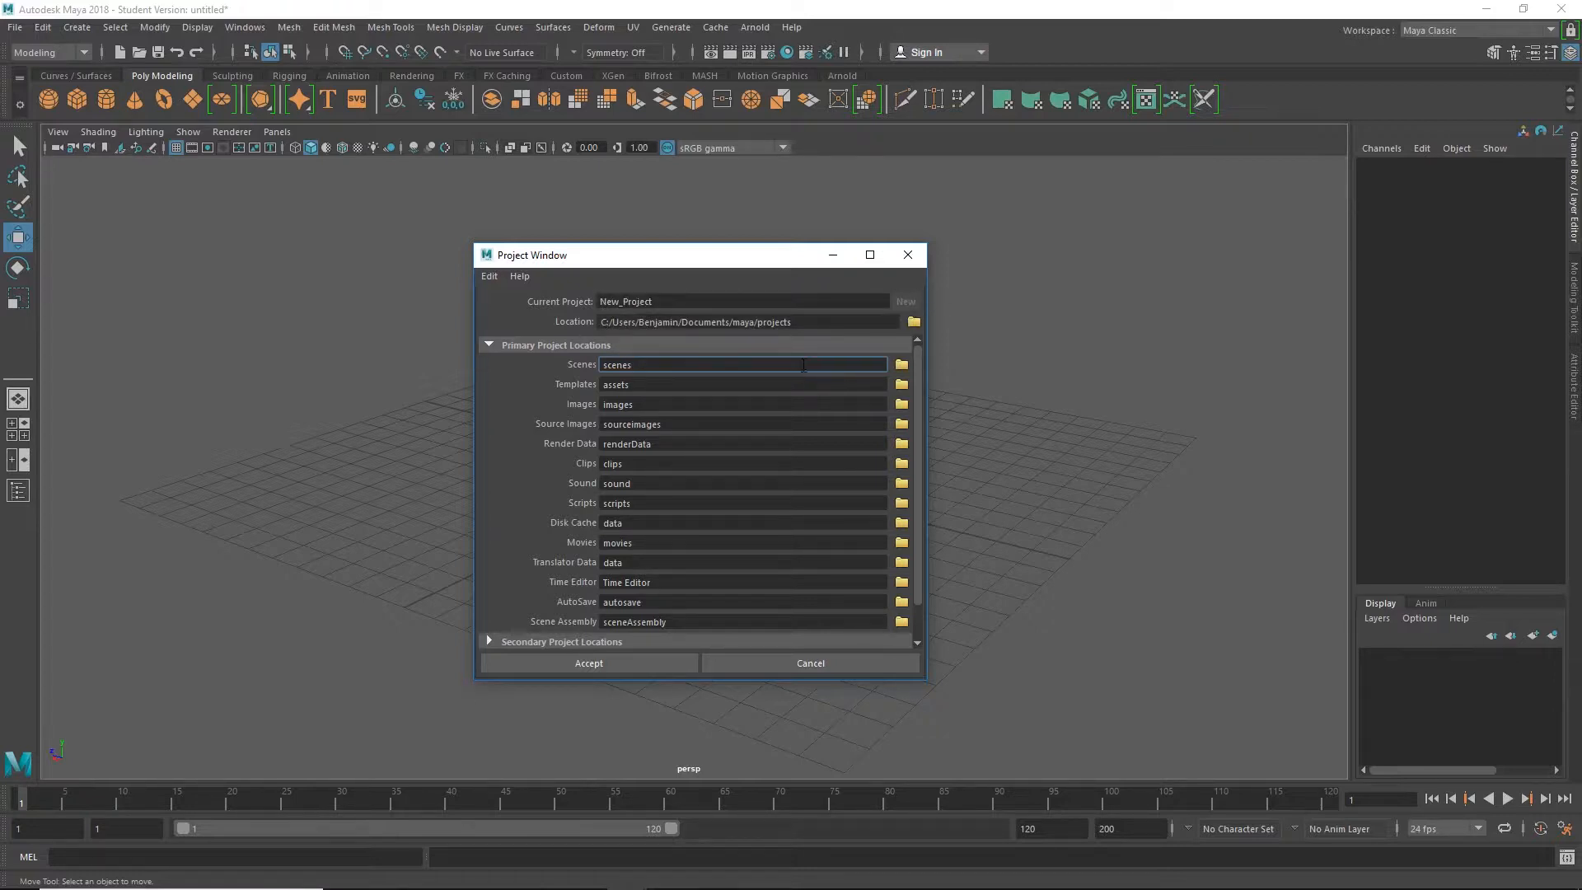
left_click(912, 322)
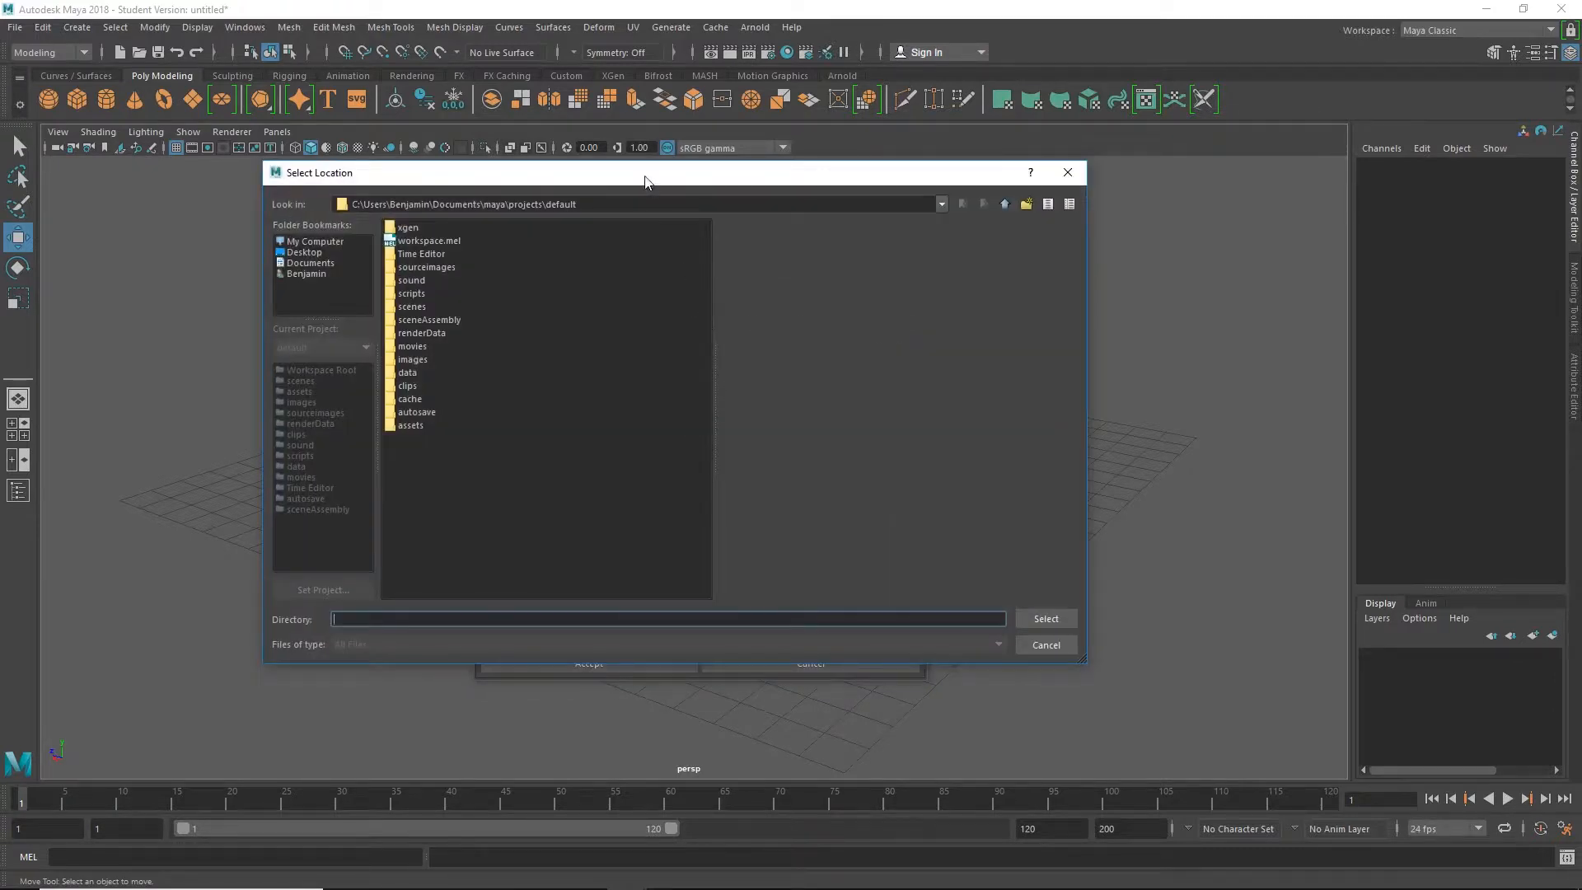
left_click_drag(645, 181, 722, 227)
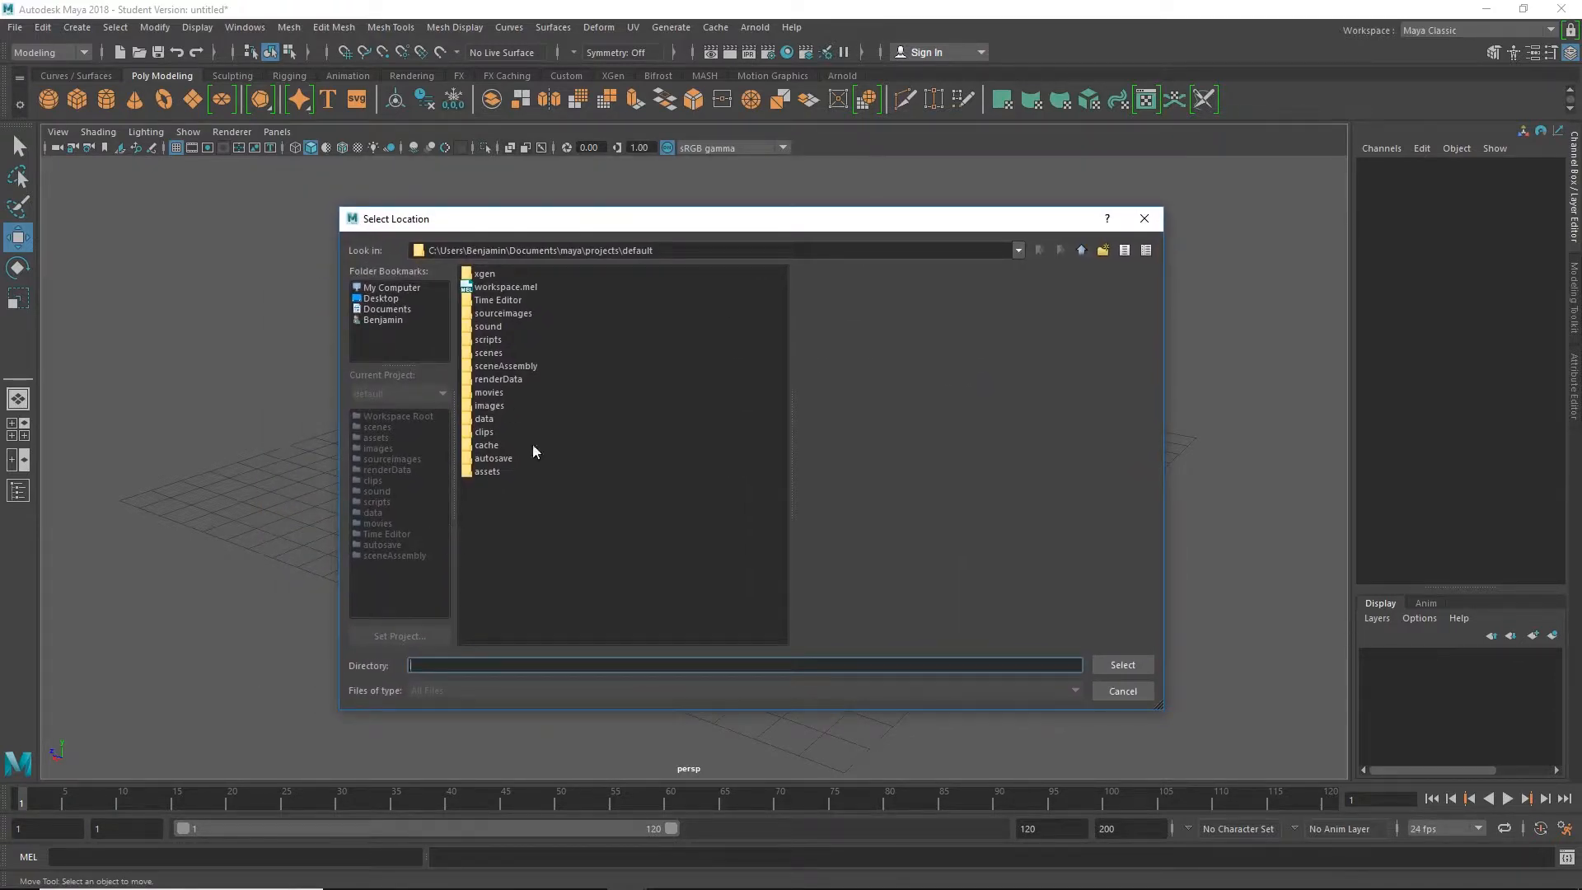
left_click(406, 288)
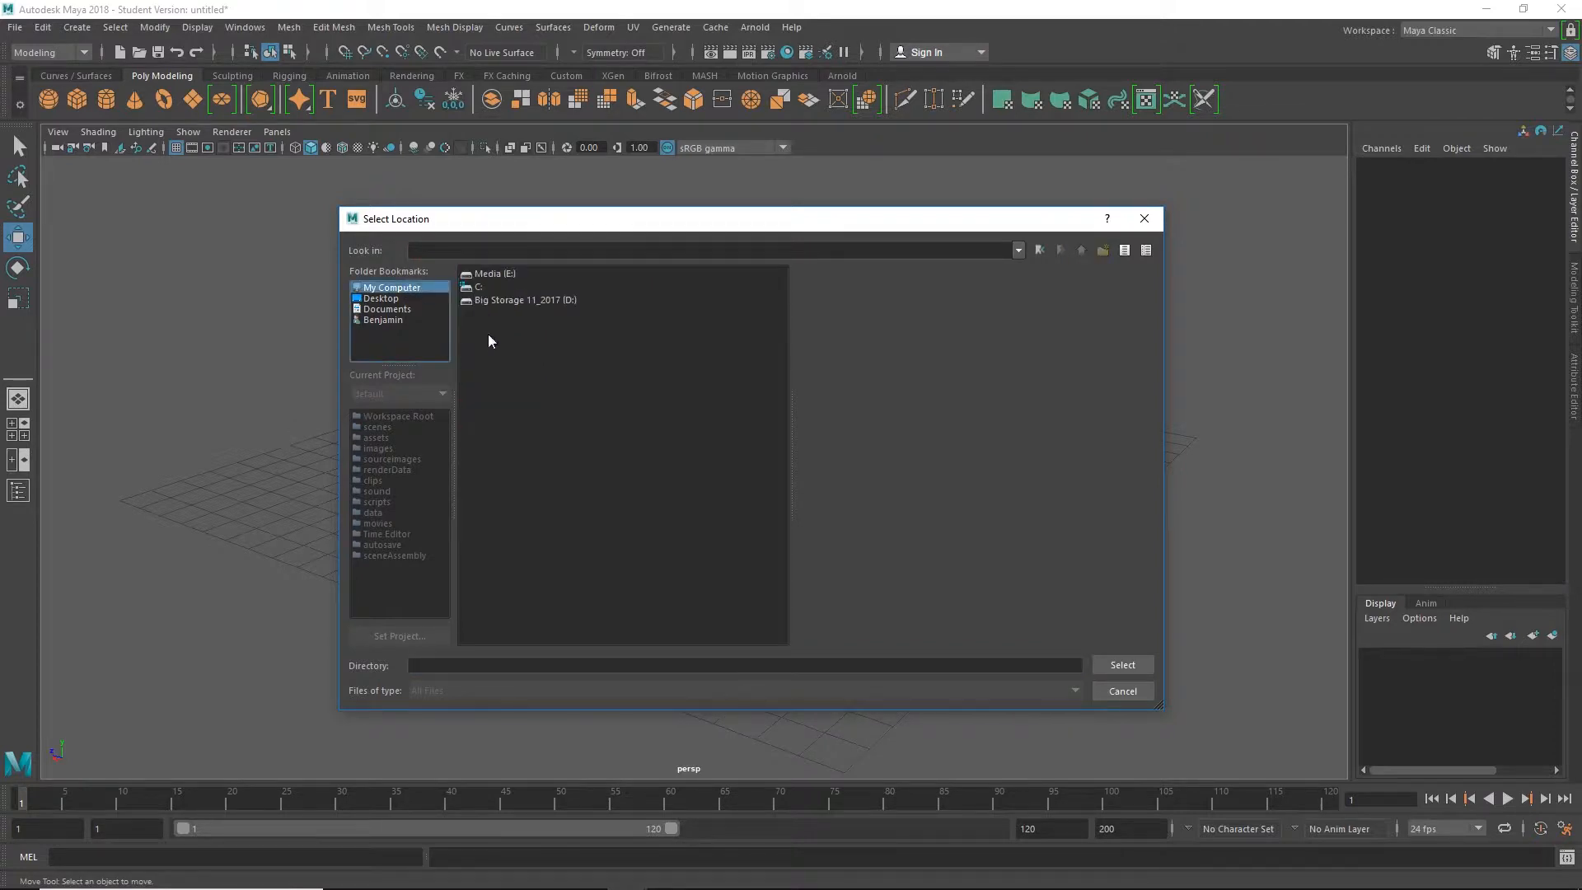
double_click(478, 286)
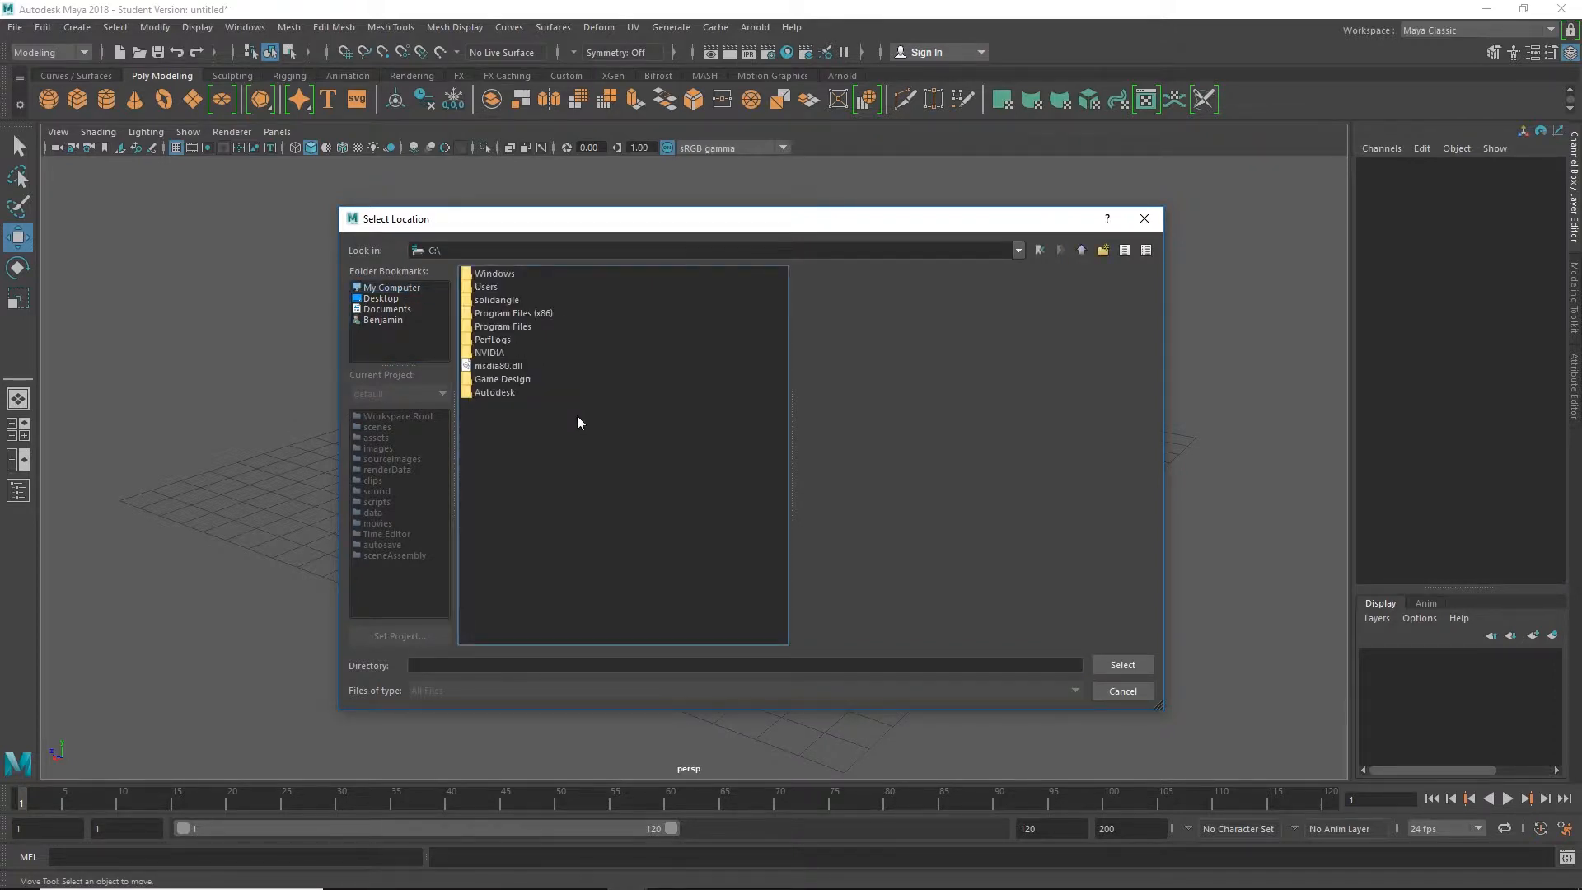
double_click(499, 380)
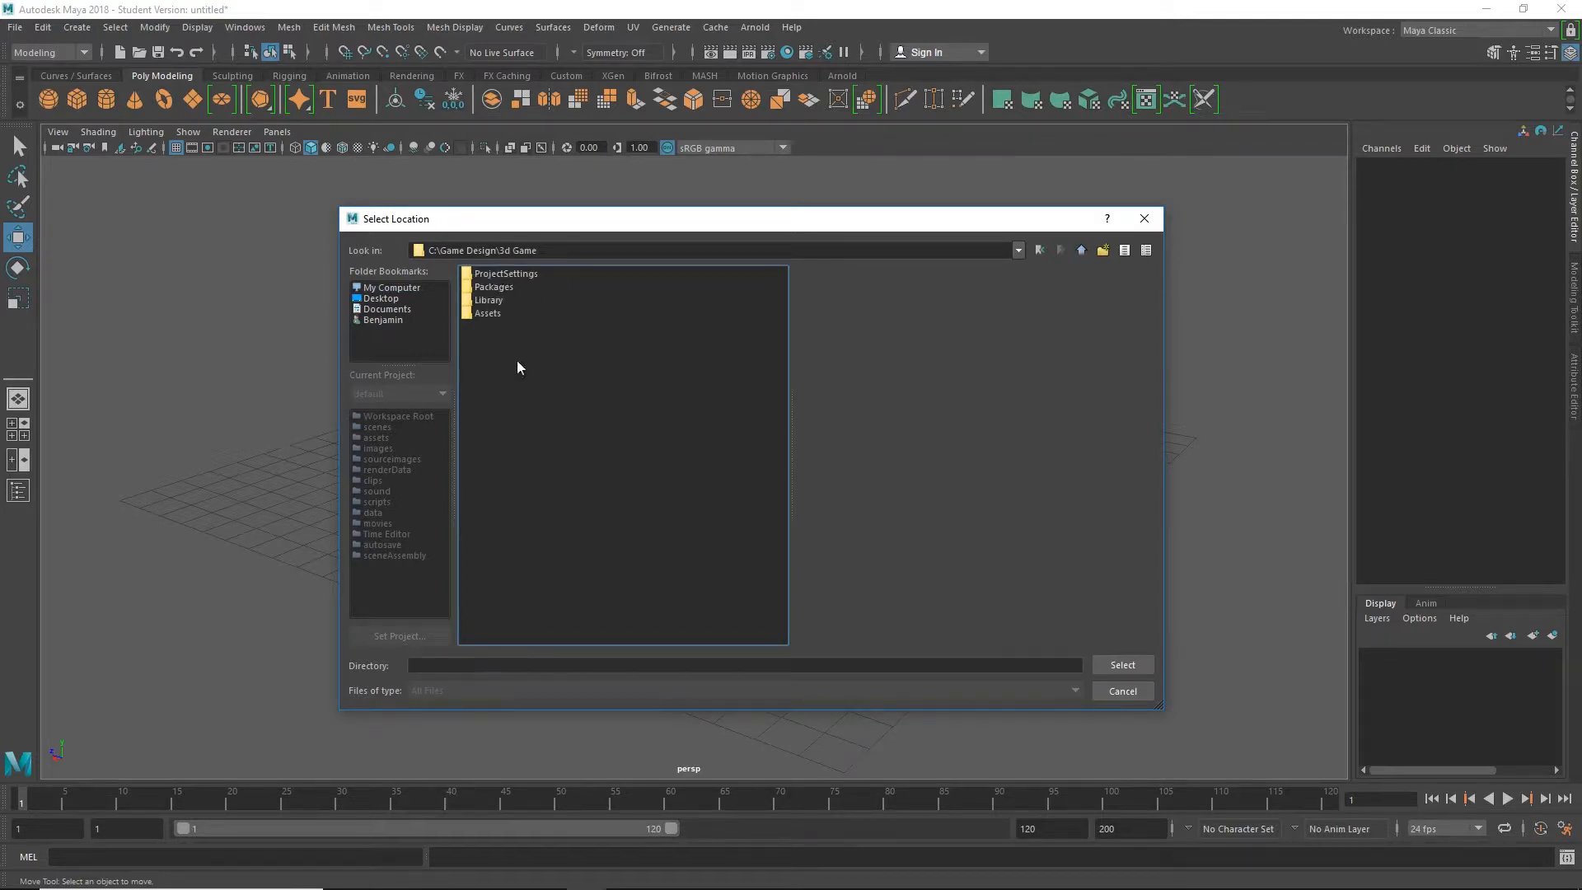
double_click(487, 314)
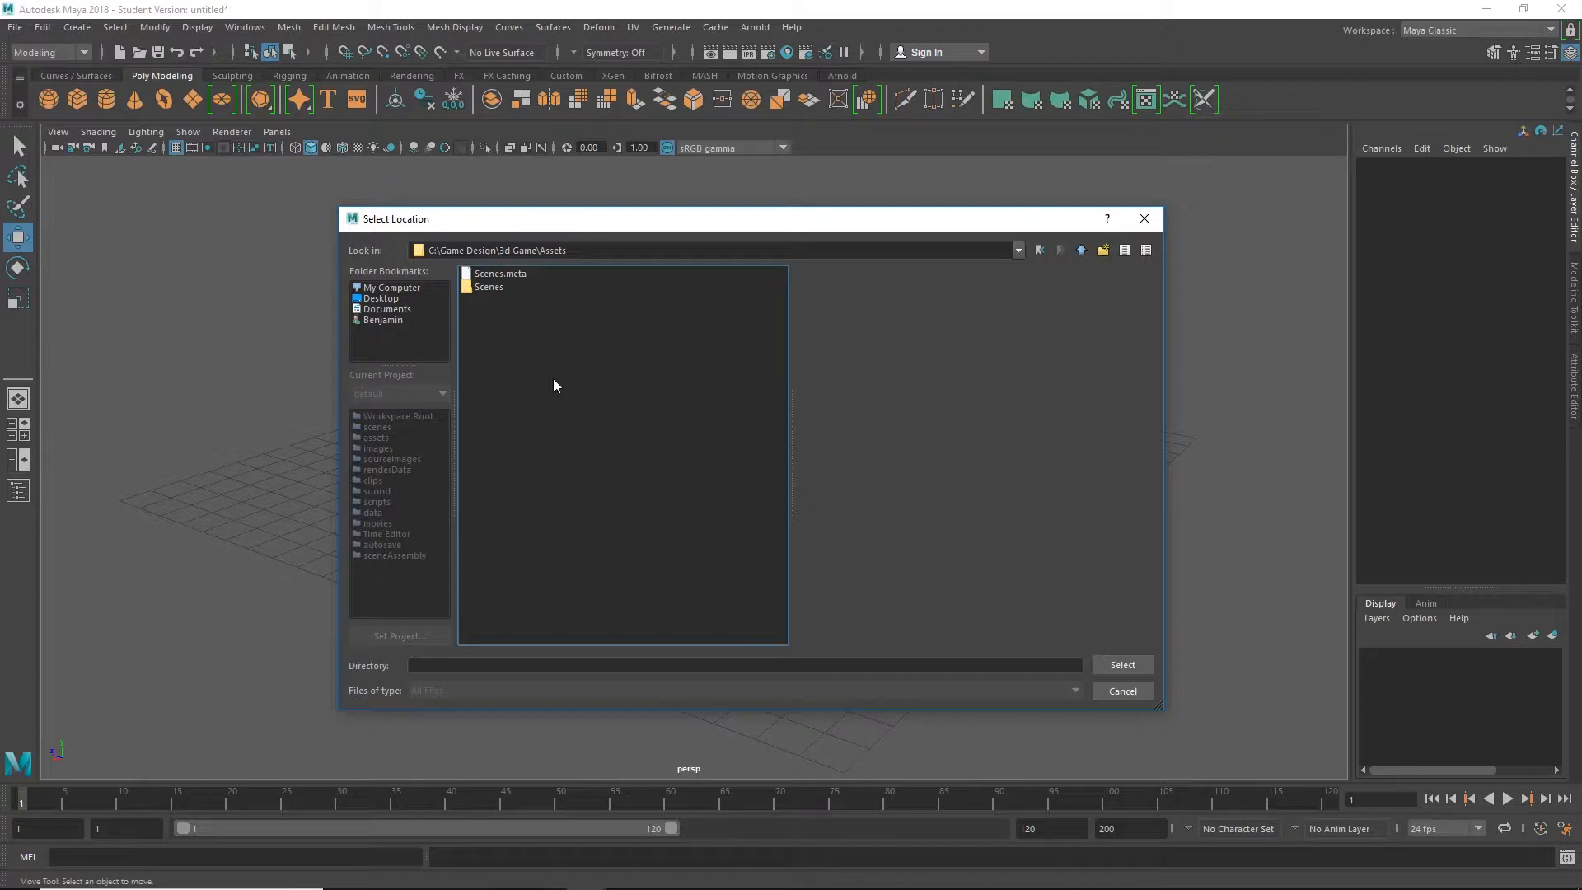
- Create a folder named "3d Assets" inside Assets and choose it as the project location
left_click(1103, 251)
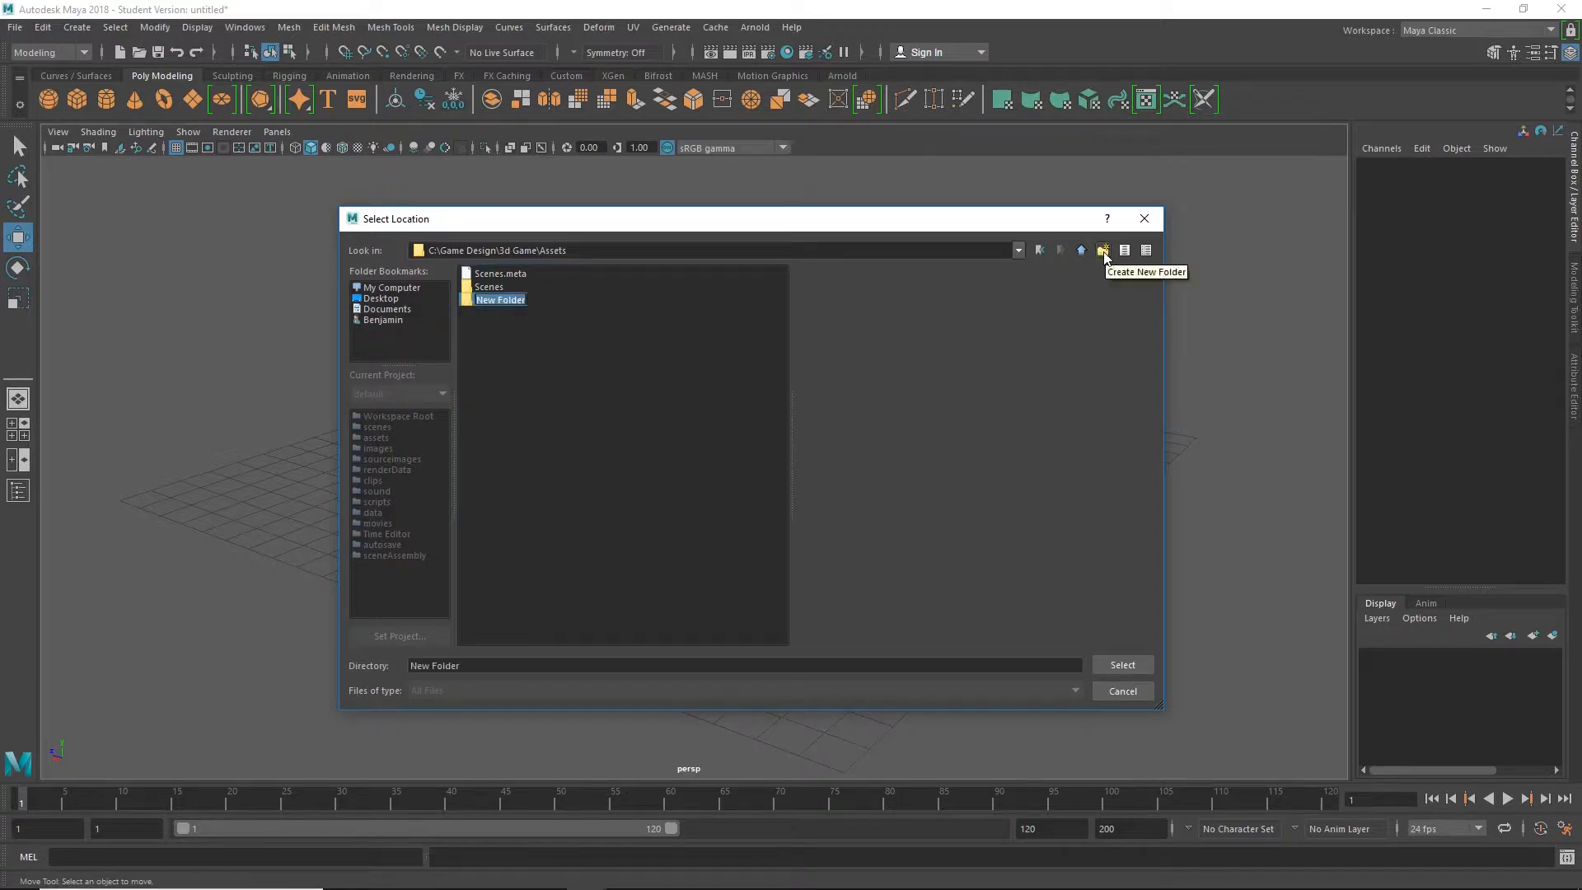
type("3d Assets")
key("Return")
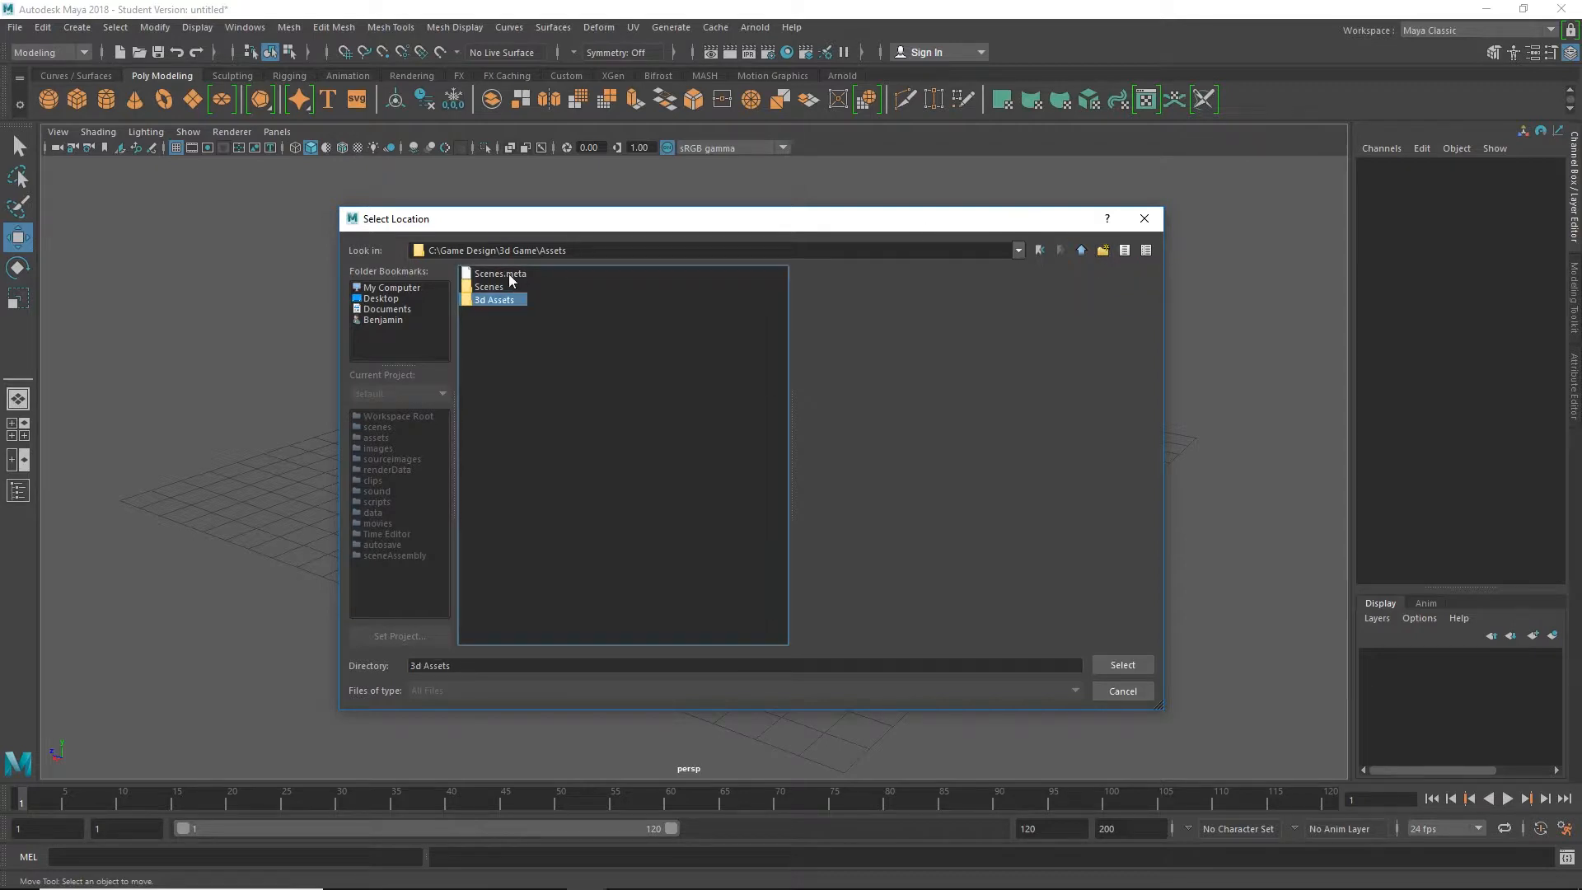
double_click(486, 300)
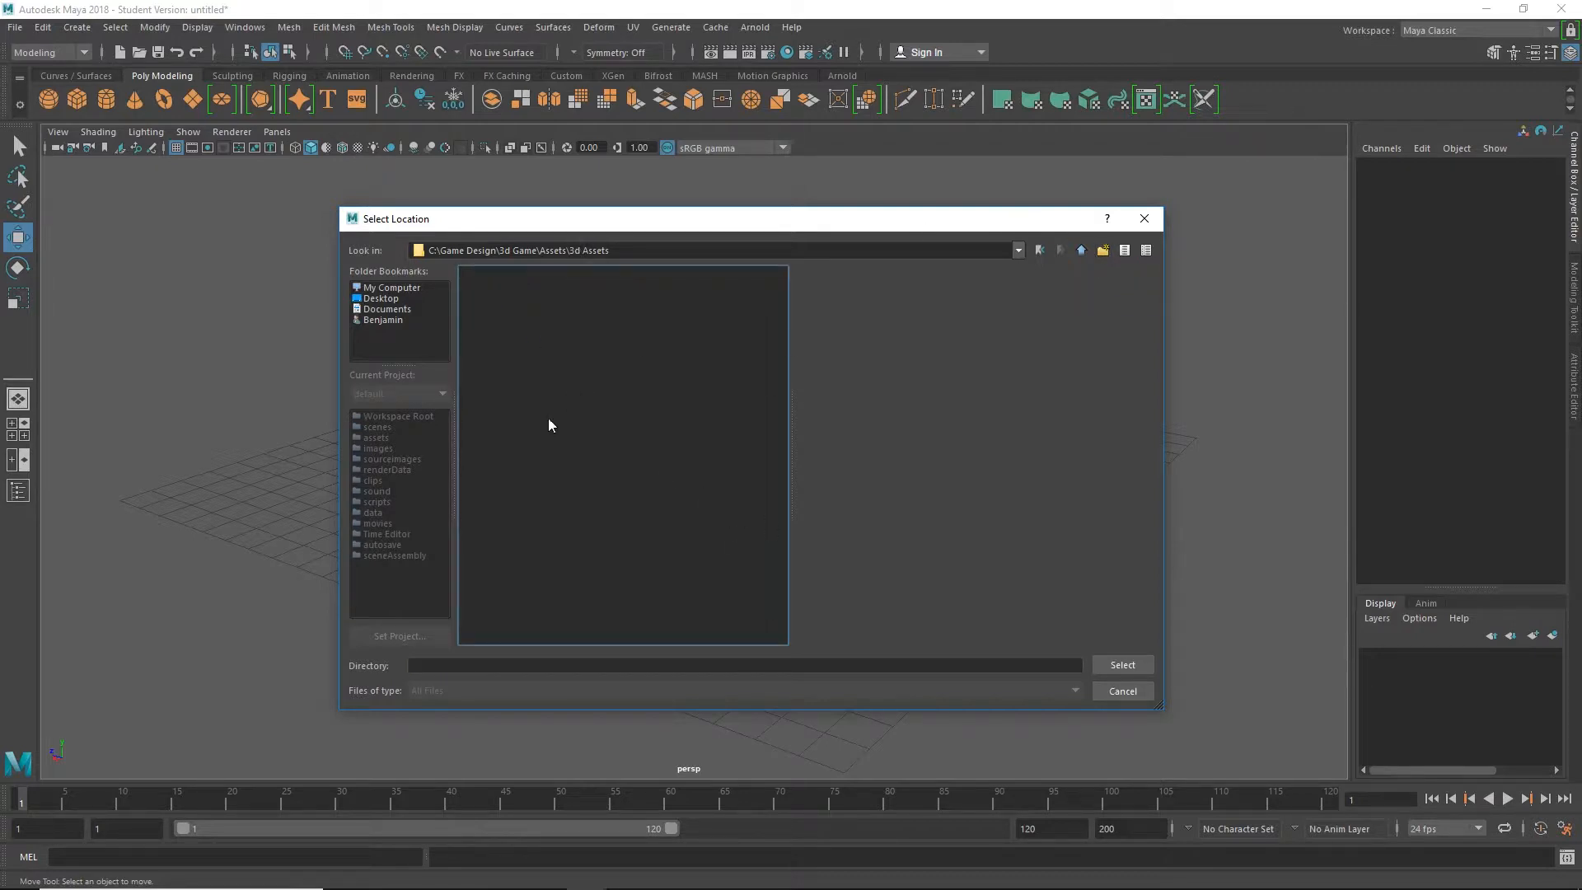
left_click(1114, 664)
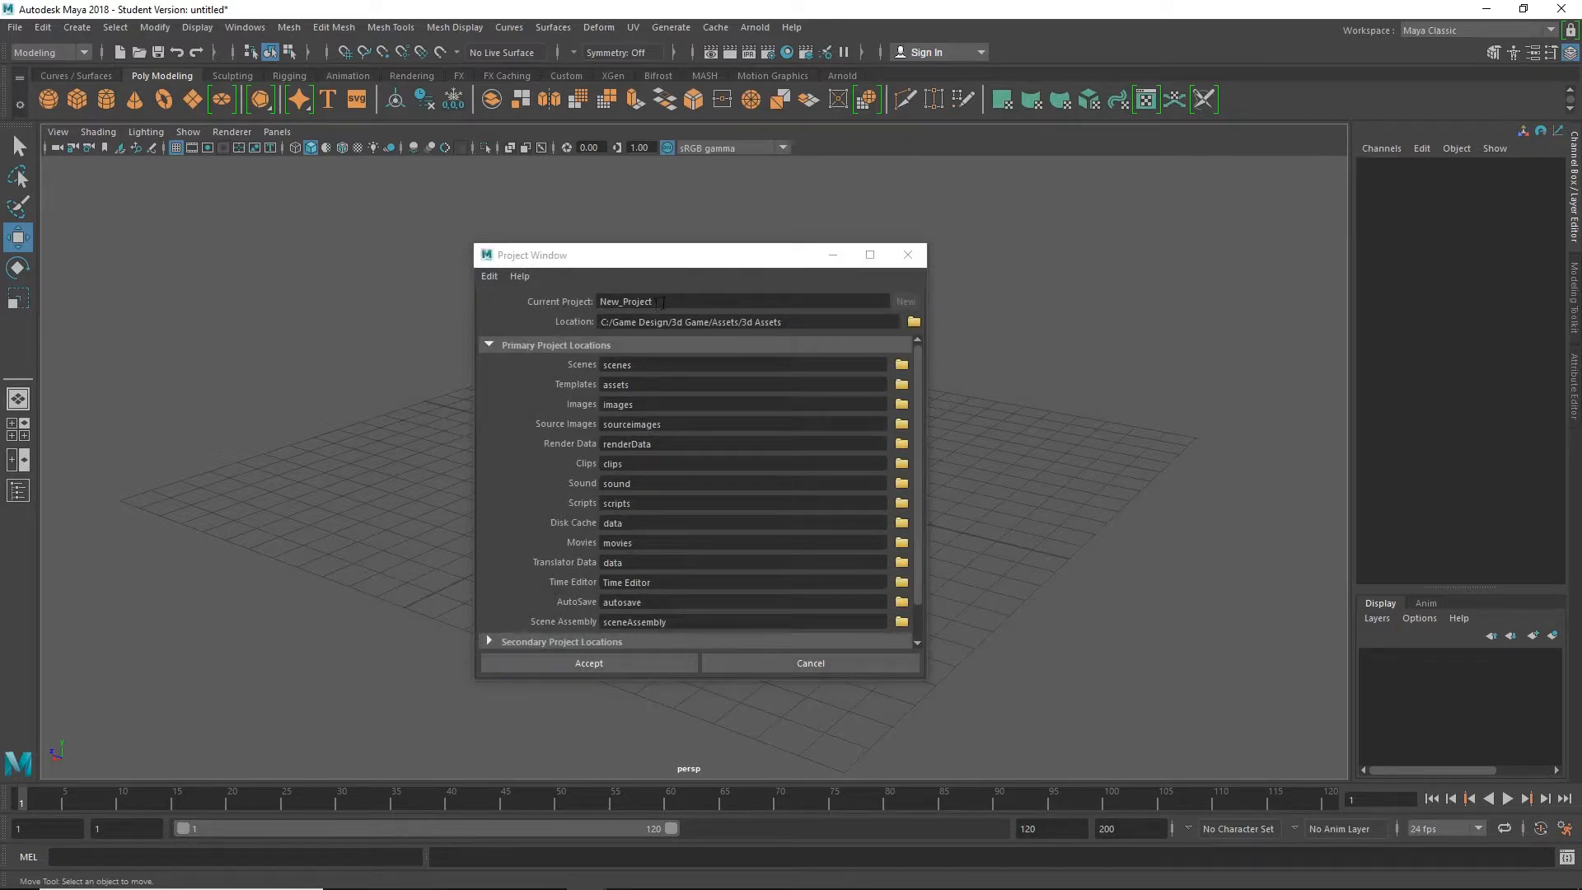
- Name the new project "3d Game", keep the default folder locations, and accept the project settings
left_click_drag(669, 303, 508, 295)
type("3d Game")
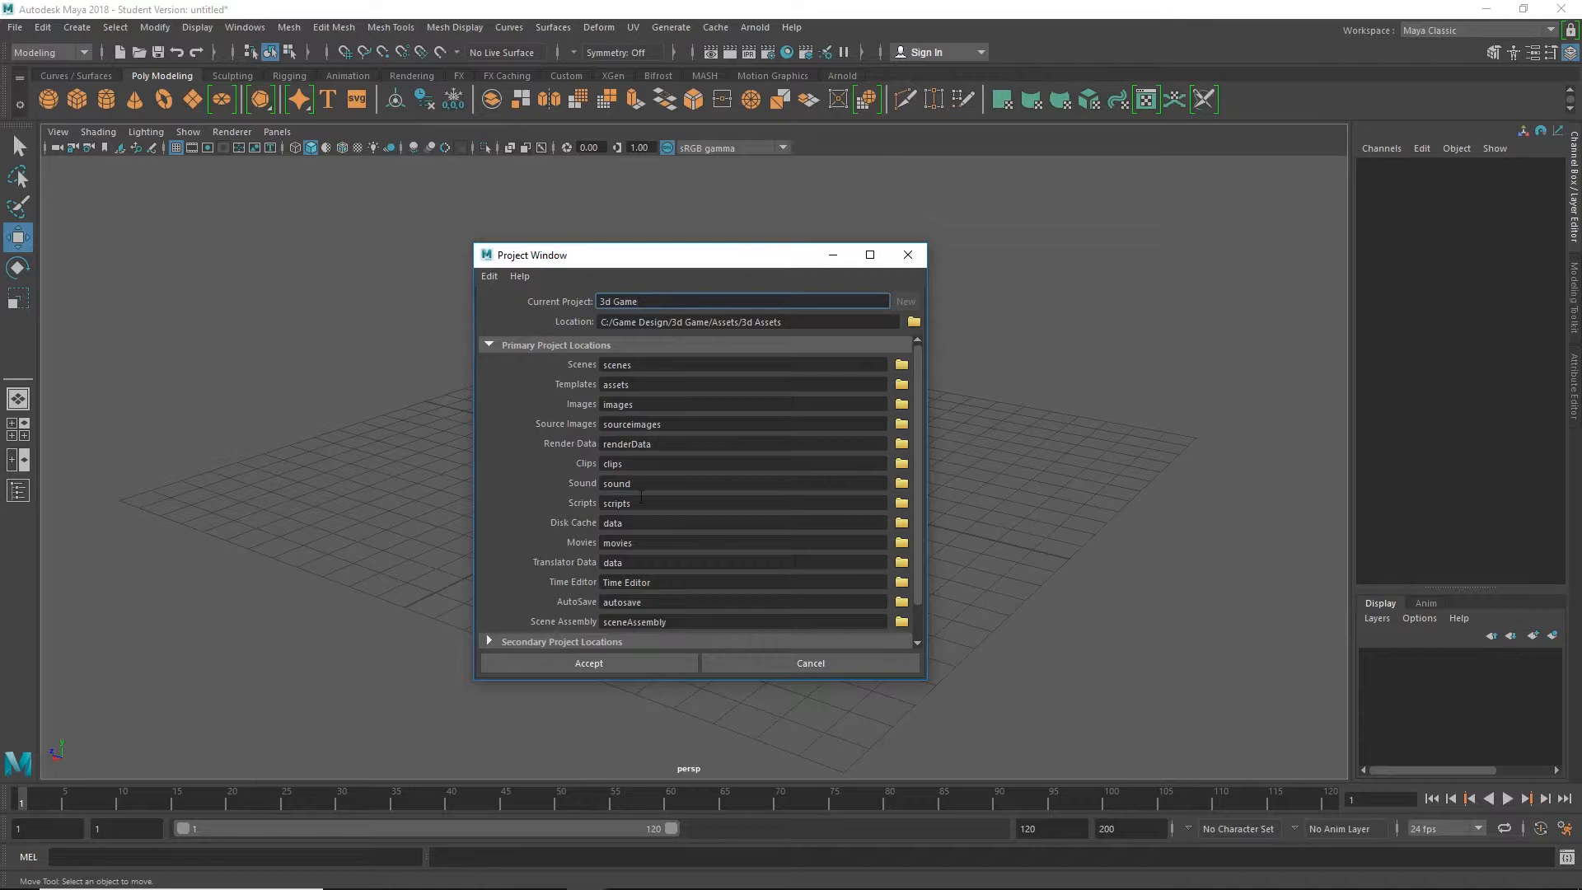
left_click_drag(919, 374, 921, 428)
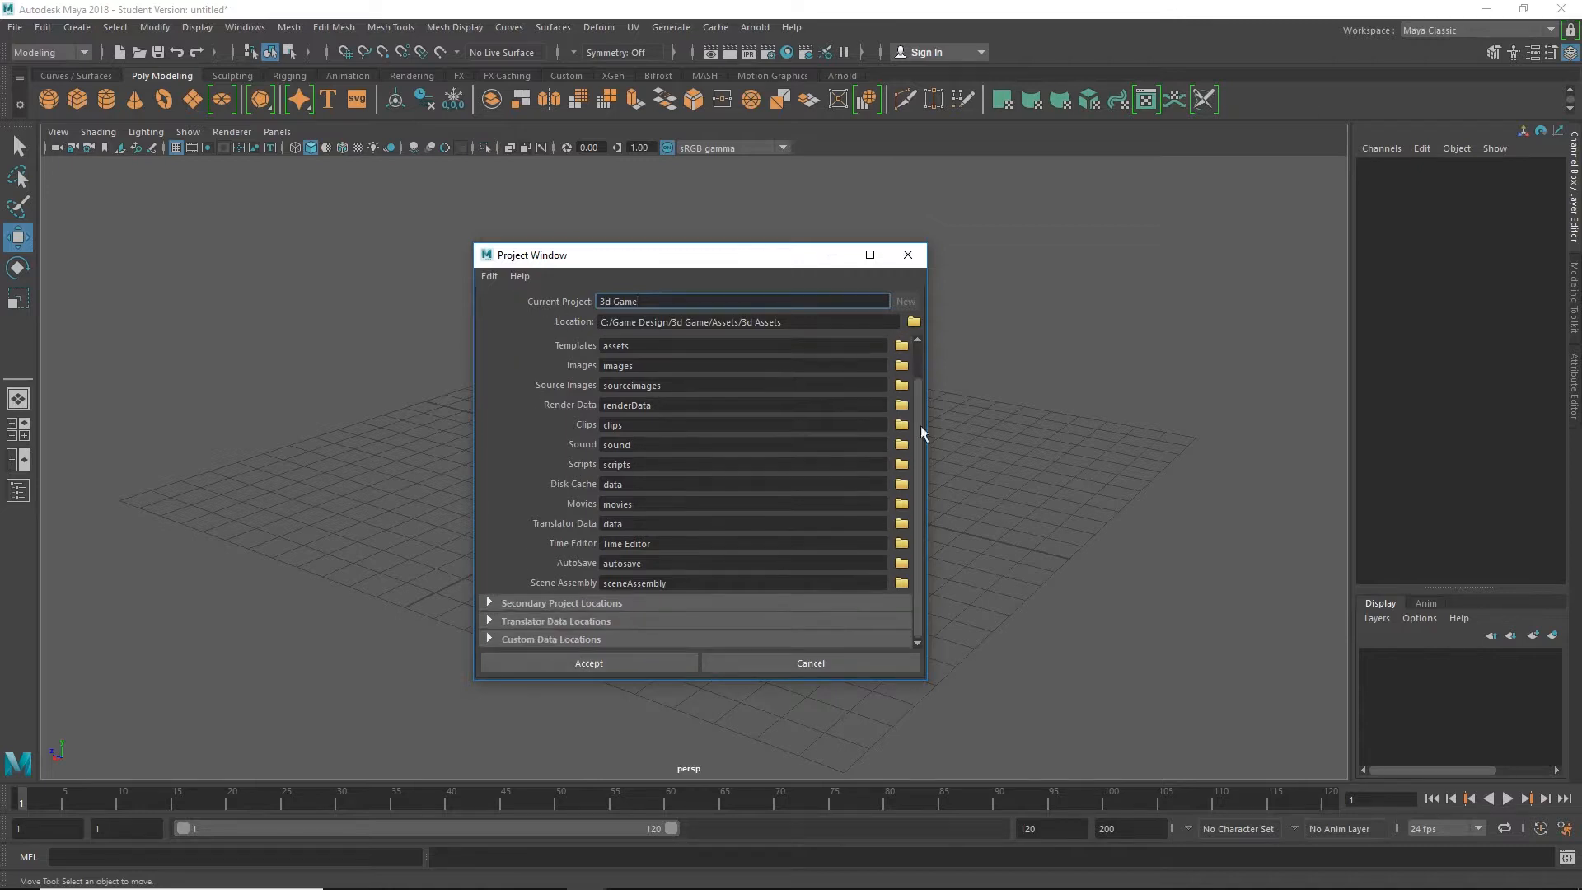
left_click_drag(919, 482, 927, 358)
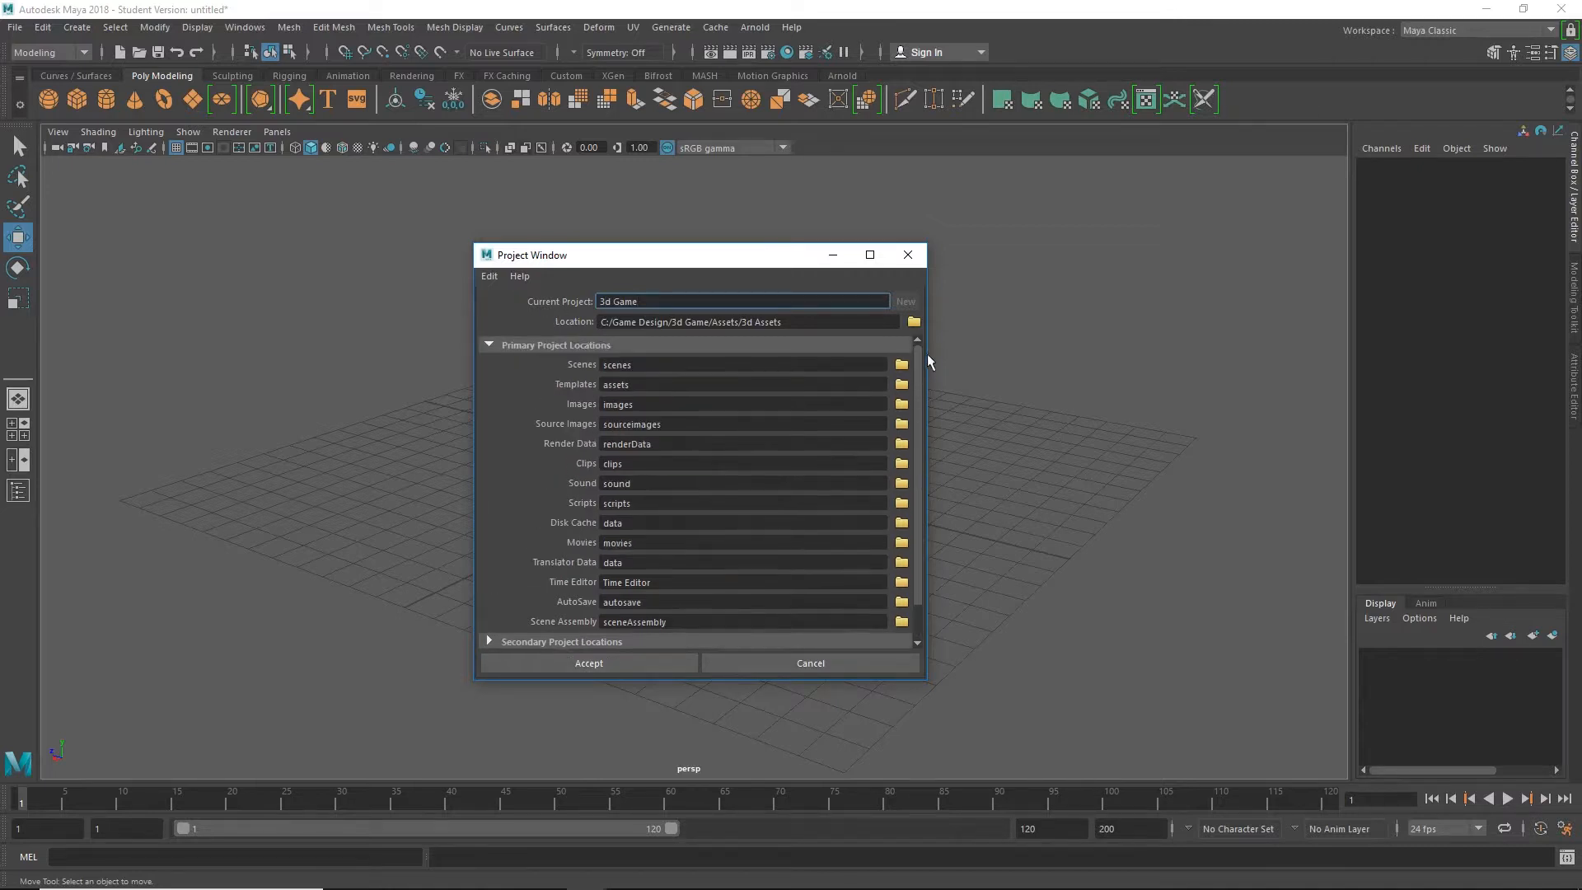
left_click(588, 663)
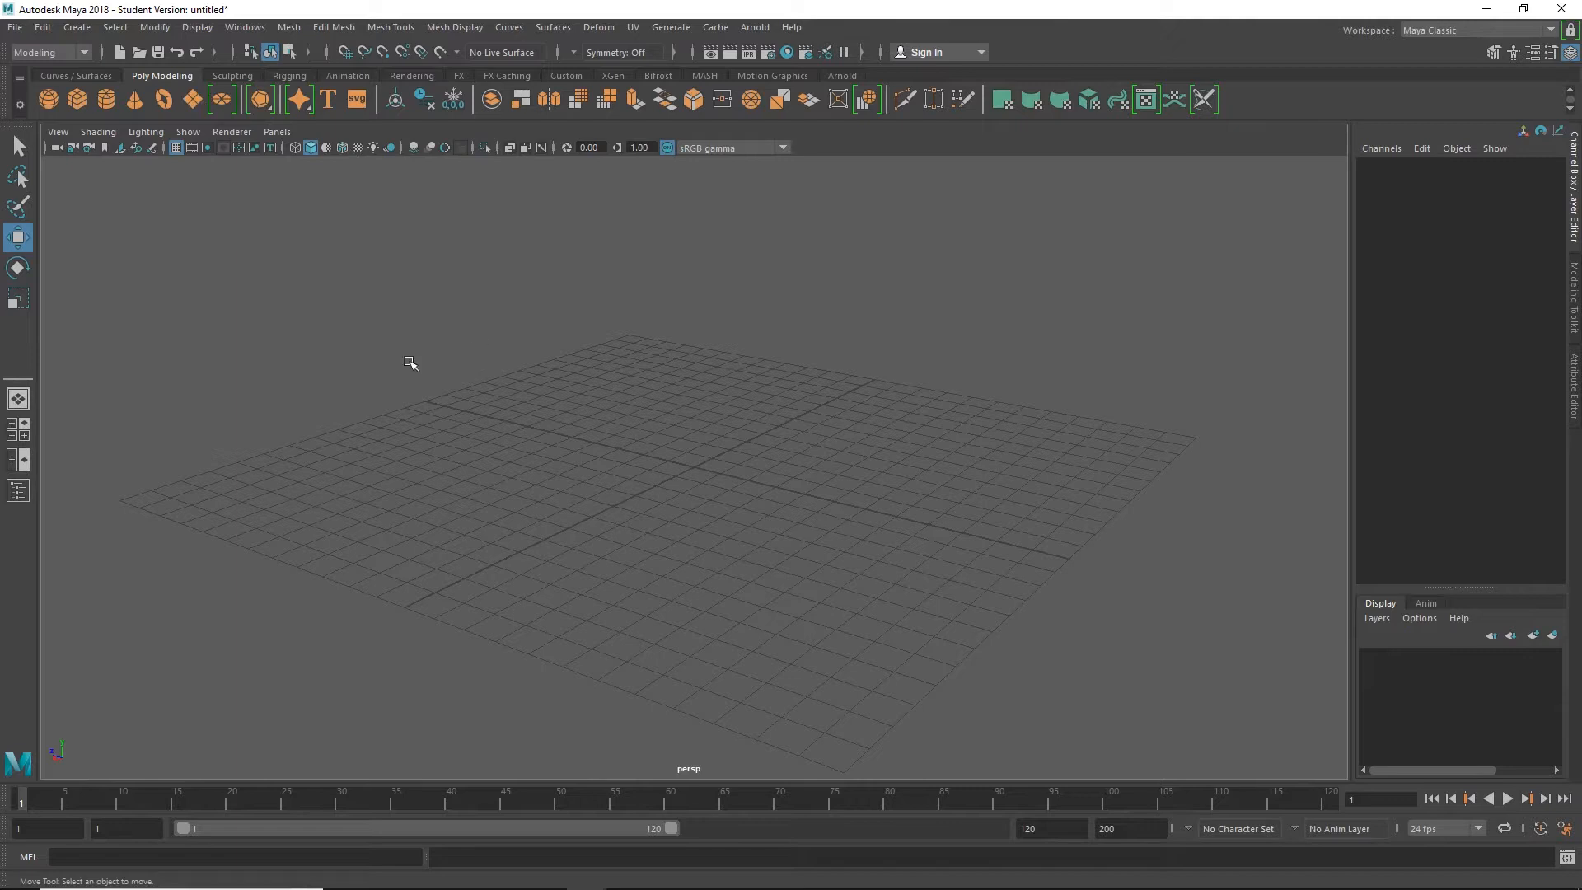
- Save the scene as "Level 1" in the 3d Game project's scenes folder, continuing past the student version notice
left_click(15, 28)
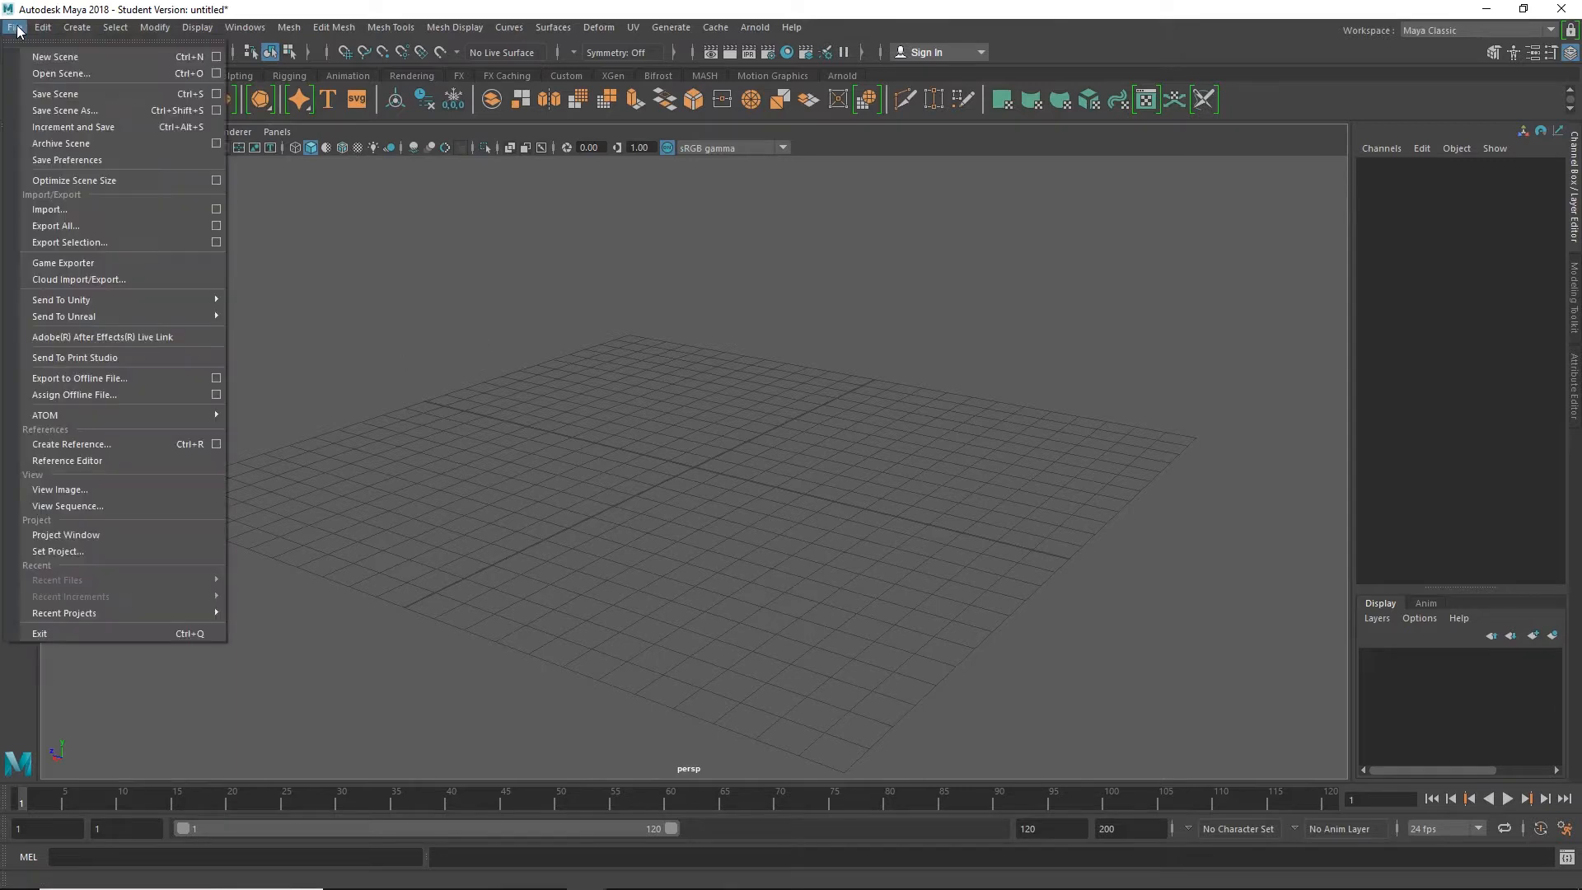
left_click(55, 94)
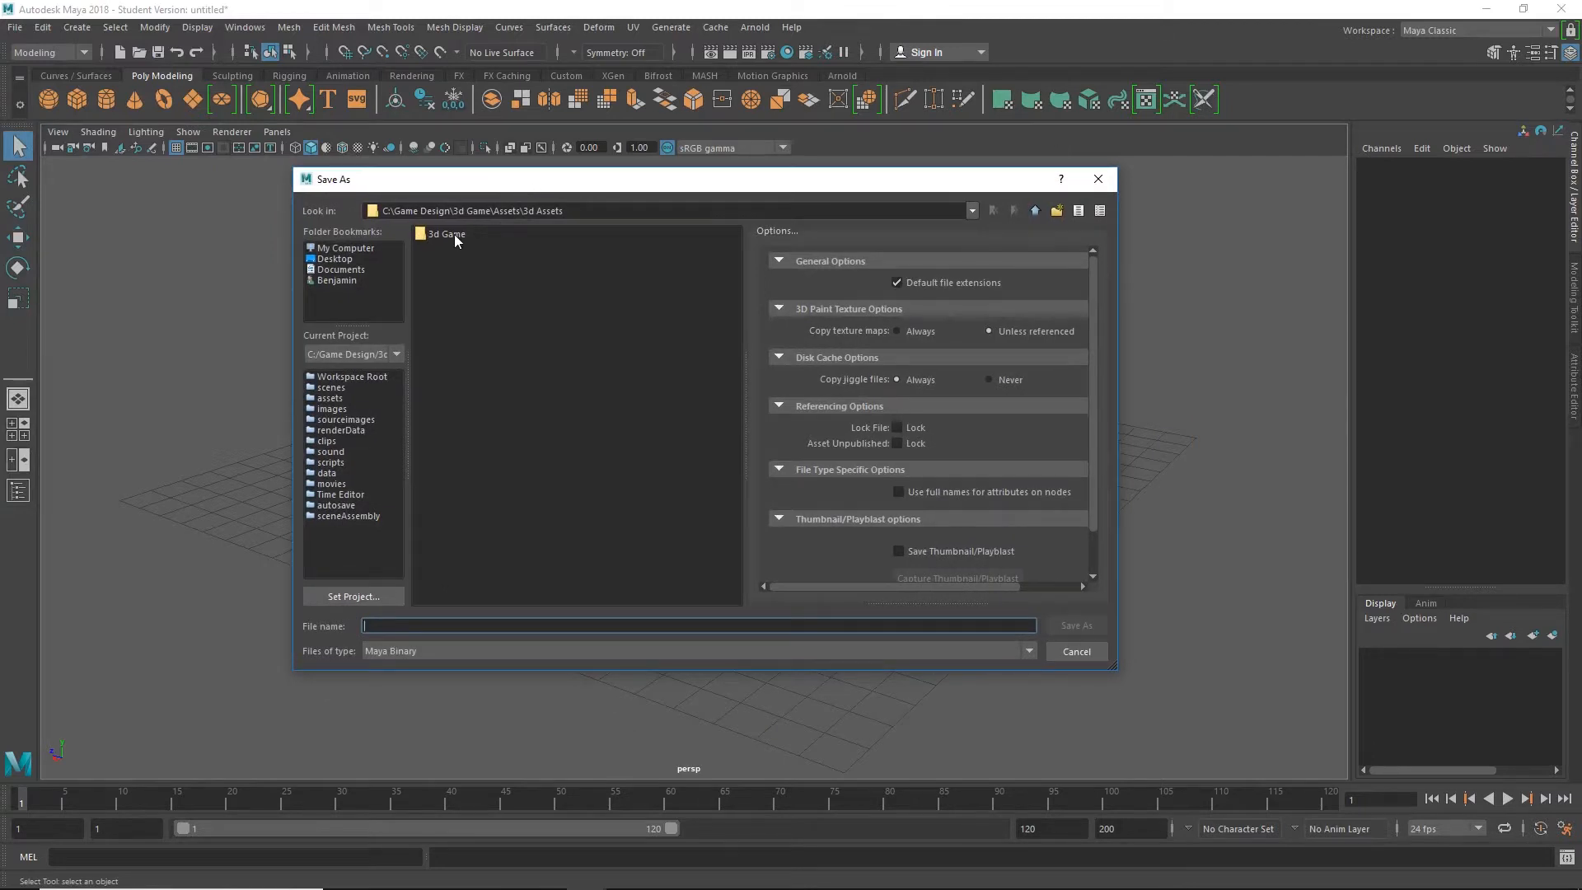
double_click(453, 234)
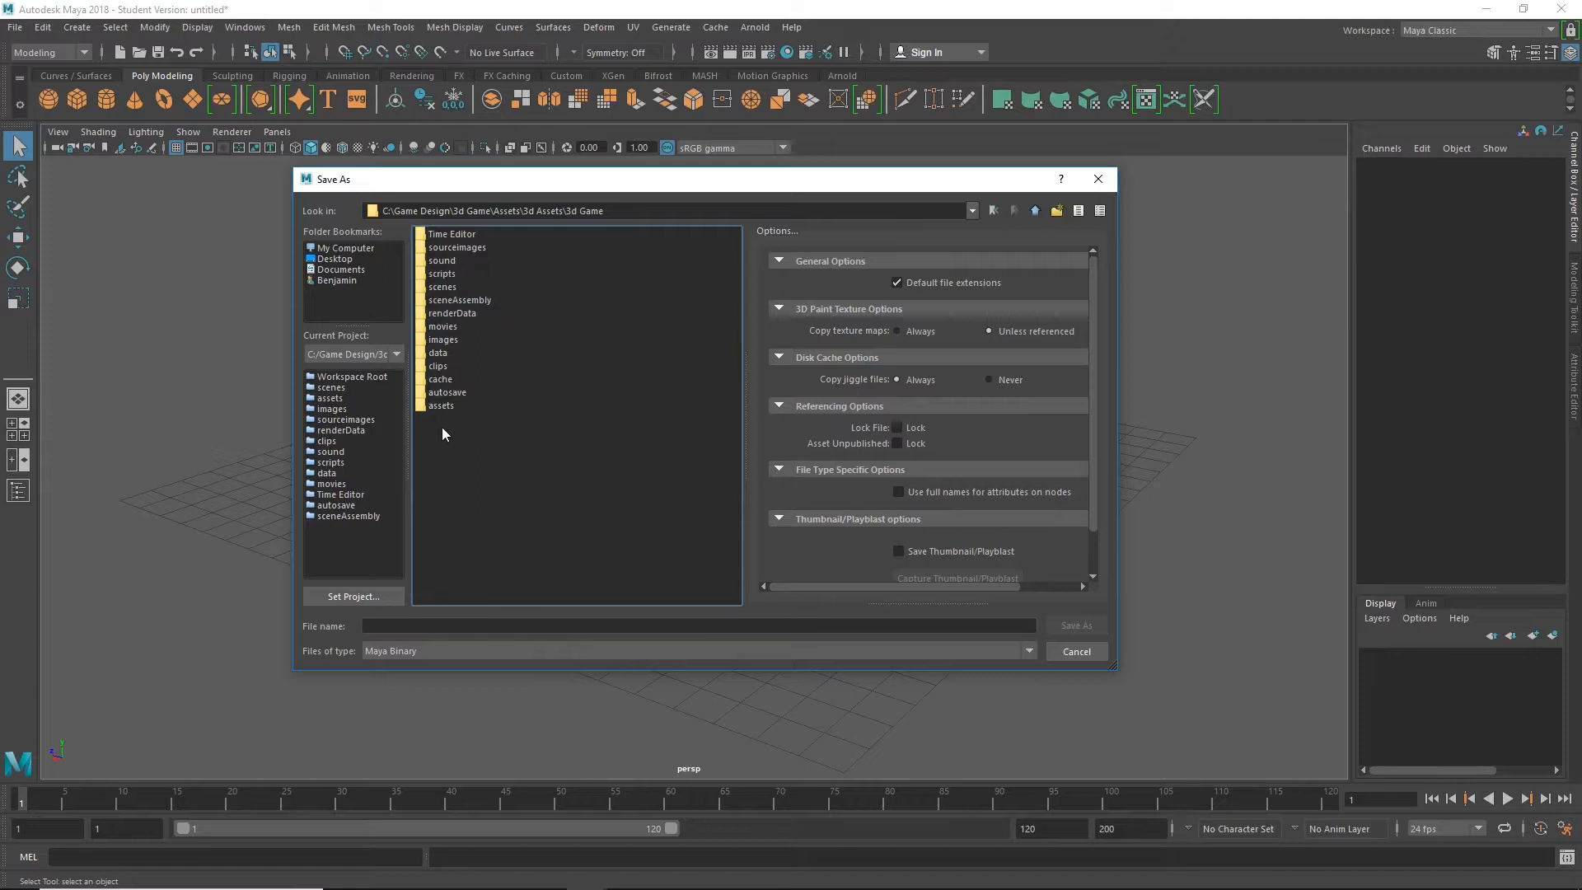
double_click(442, 287)
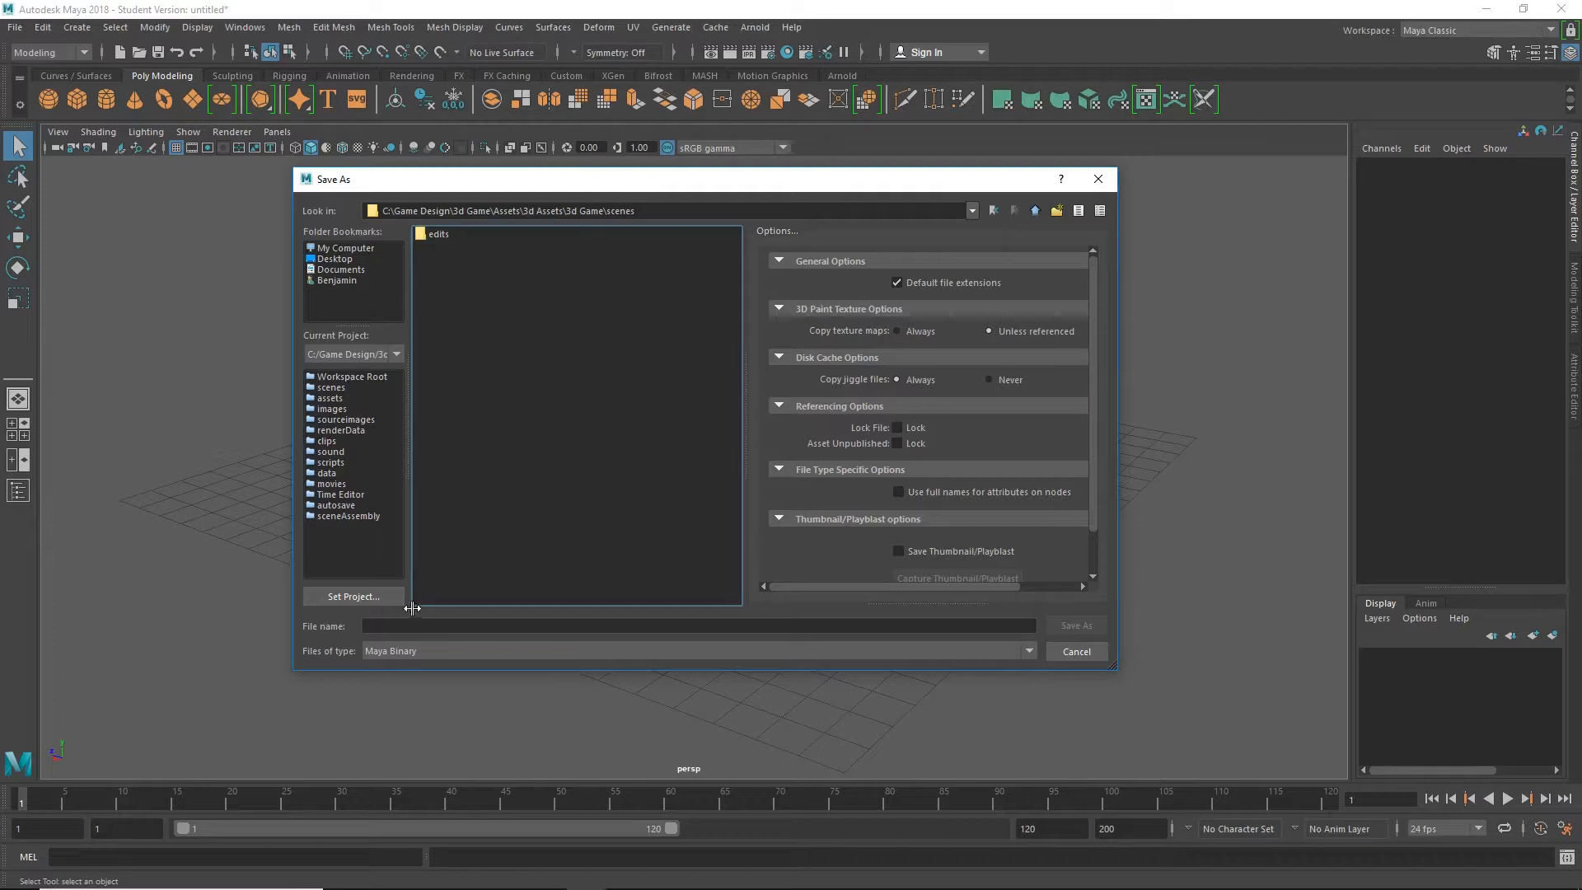
left_click(399, 629)
type("Leve")
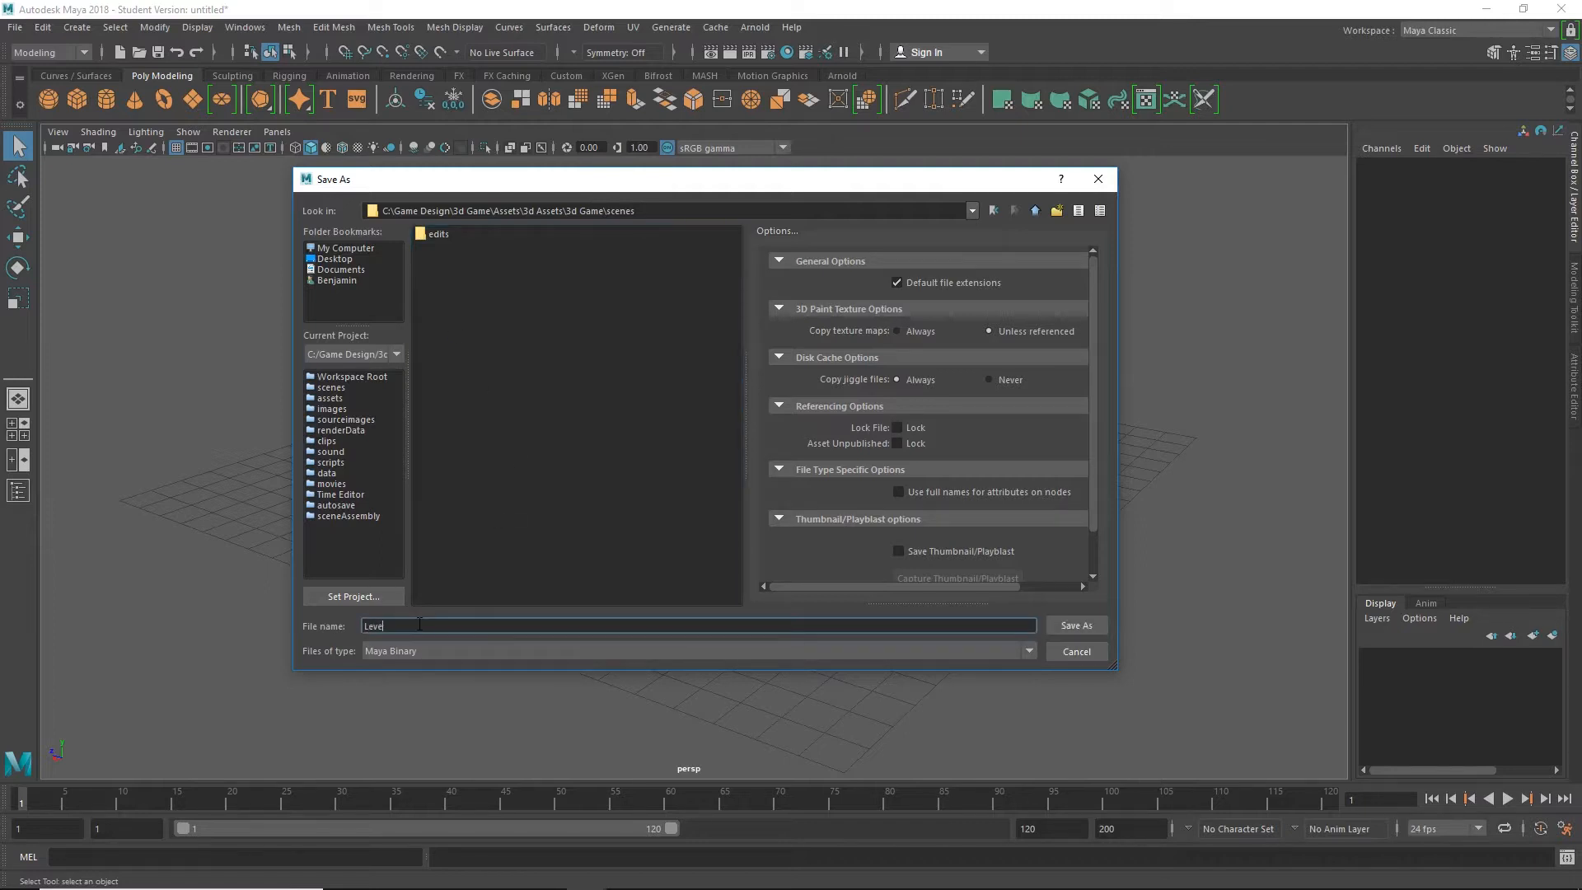
type("l 1")
key("Return")
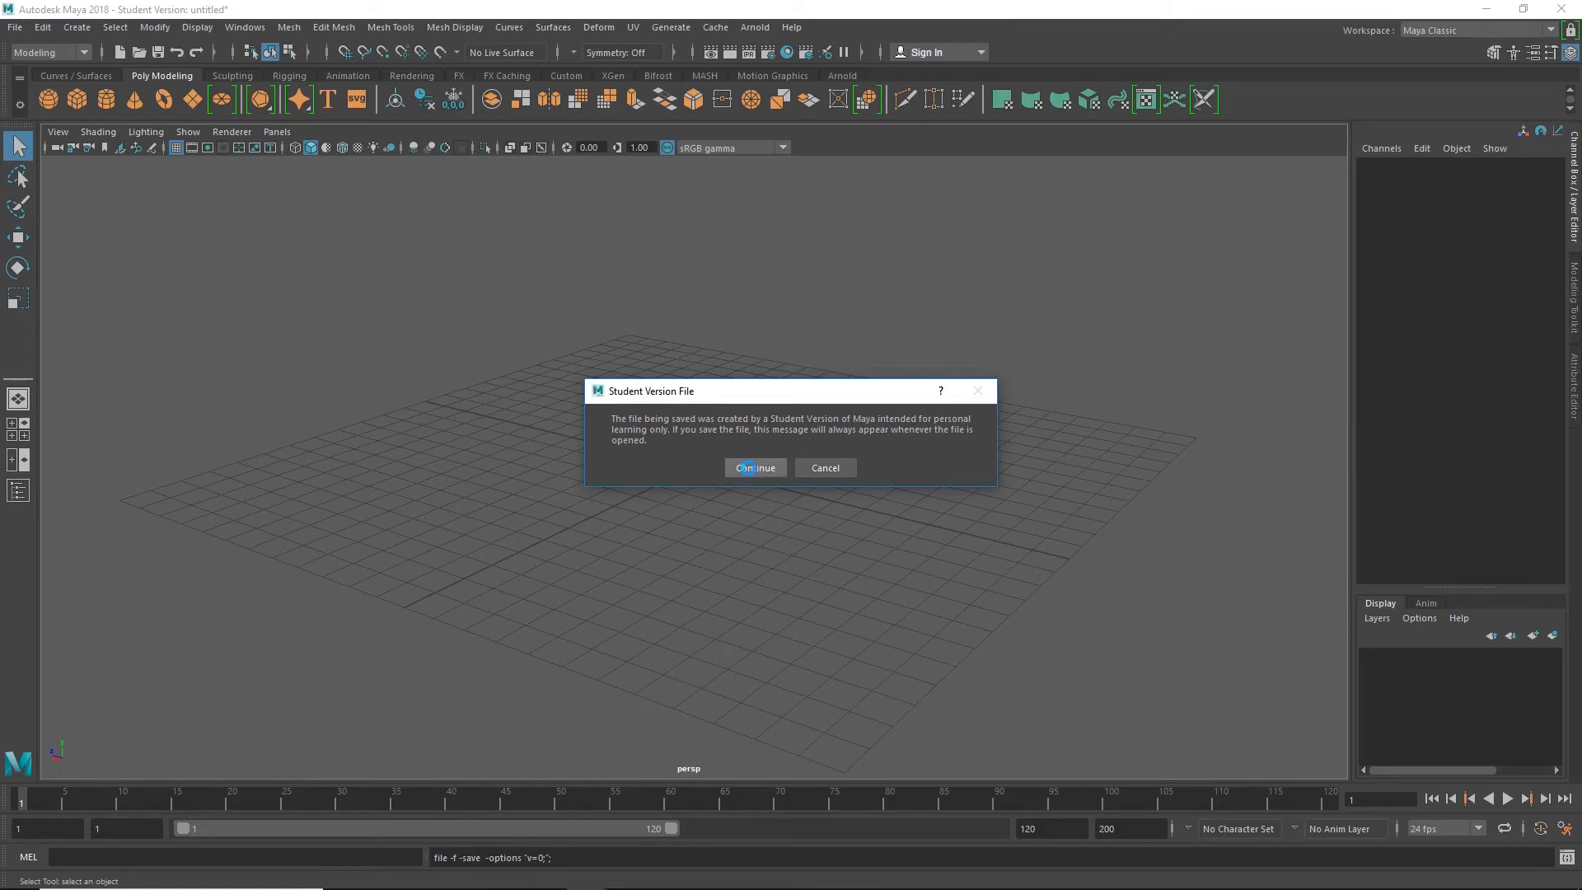
left_click(747, 468)
key("w")
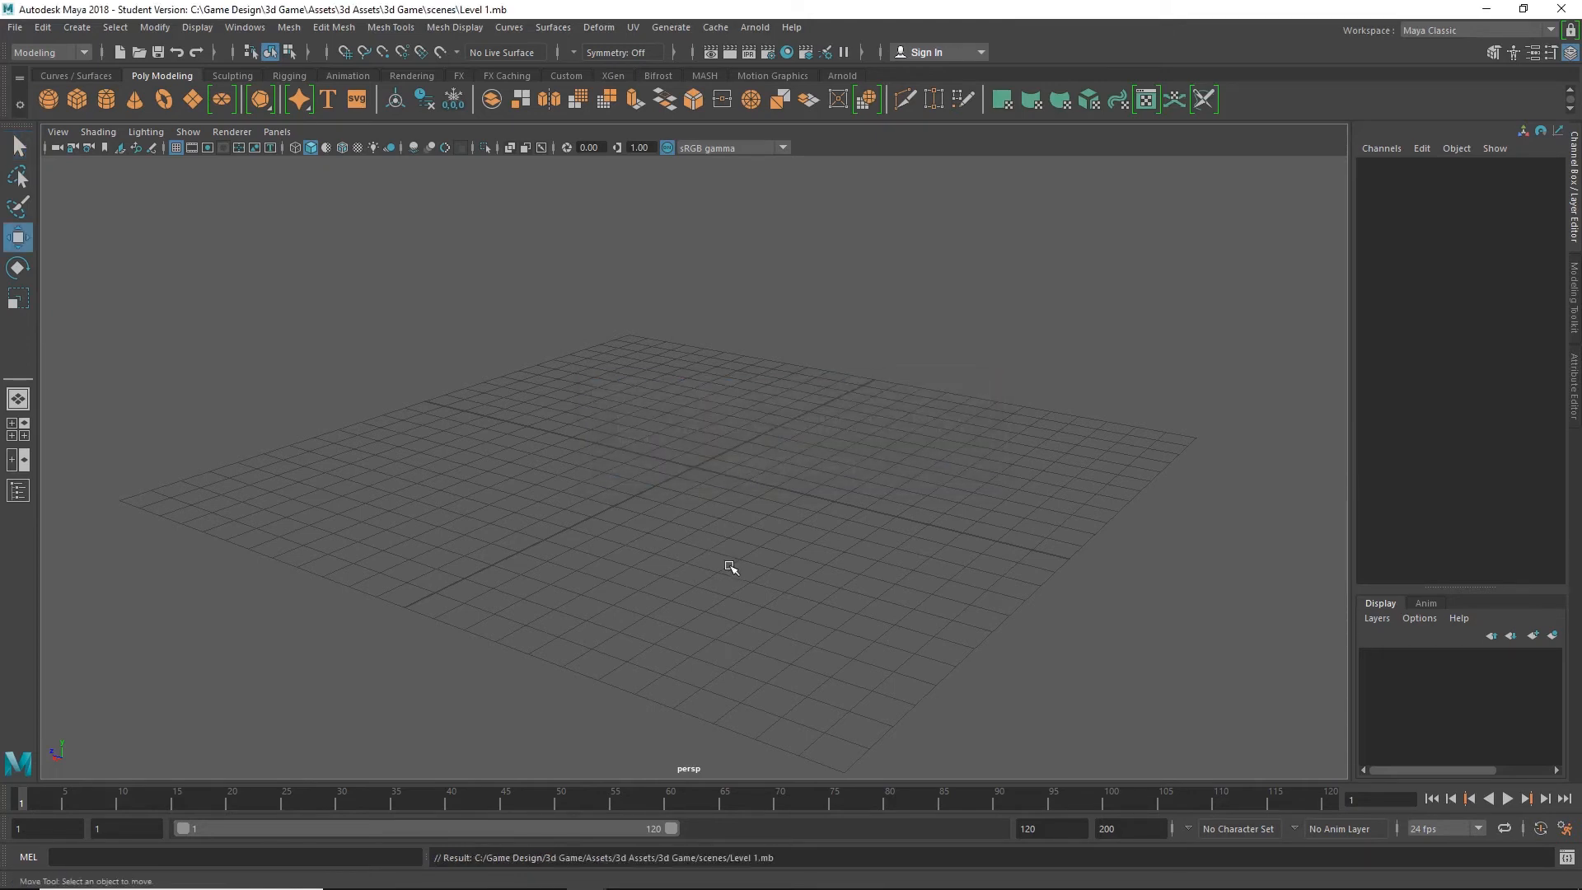